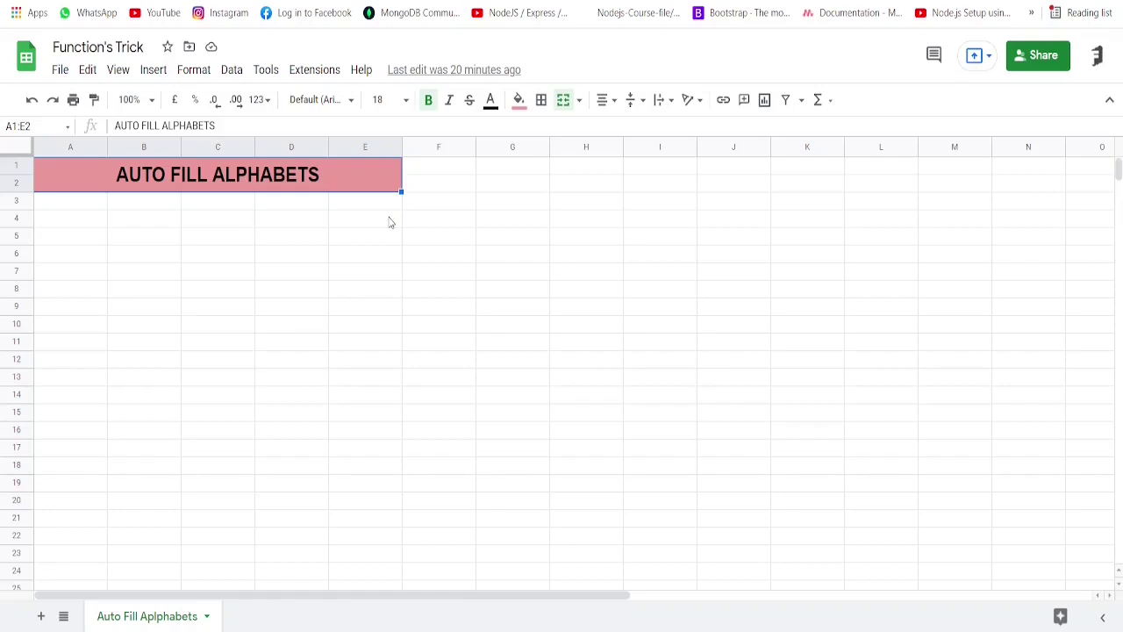
Fill C4:C21 with the numbers 1 to 18, starting from 1 and 2
left_click(197, 222)
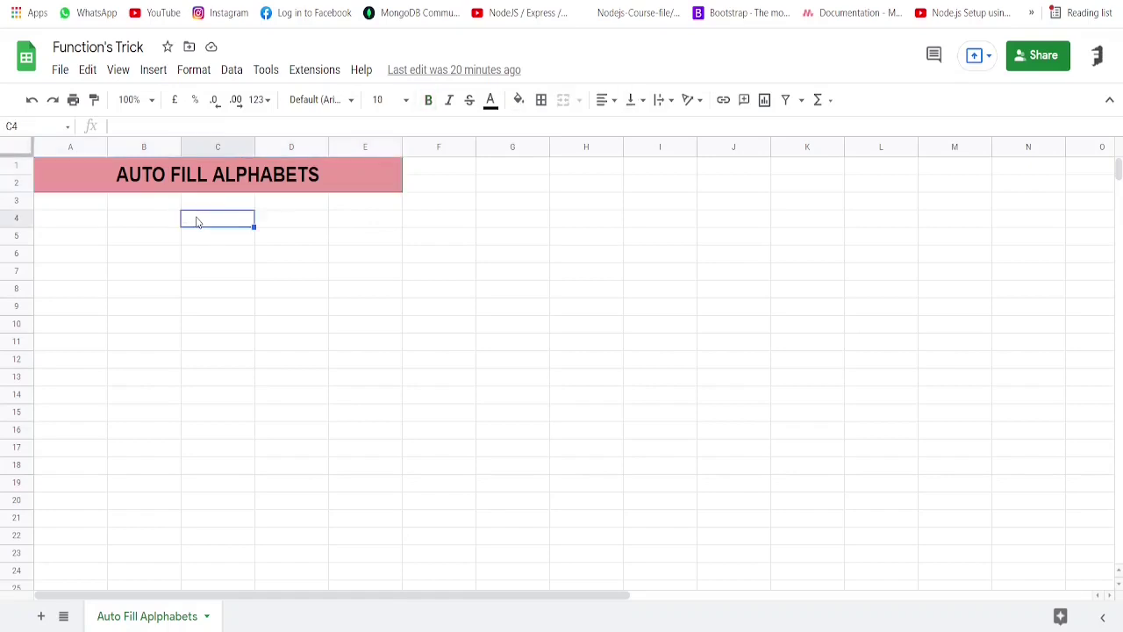
type("1")
key("Return")
type("2")
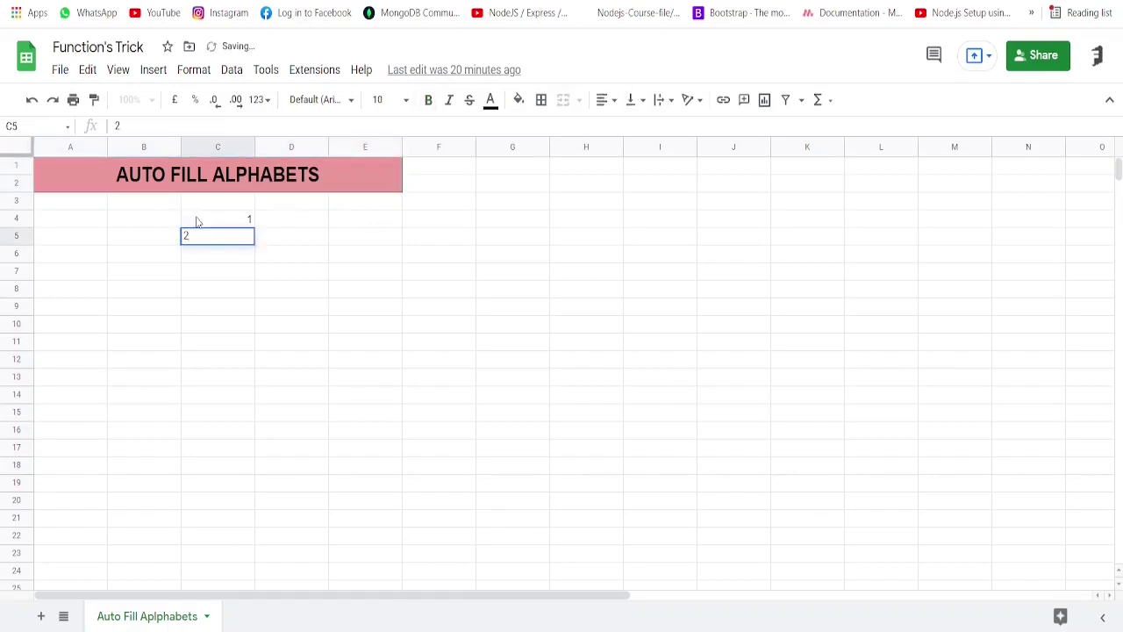
mouse_move(216, 220)
left_mouse_down()
mouse_move(230, 237)
mouse_move(254, 524)
left_mouse_up()
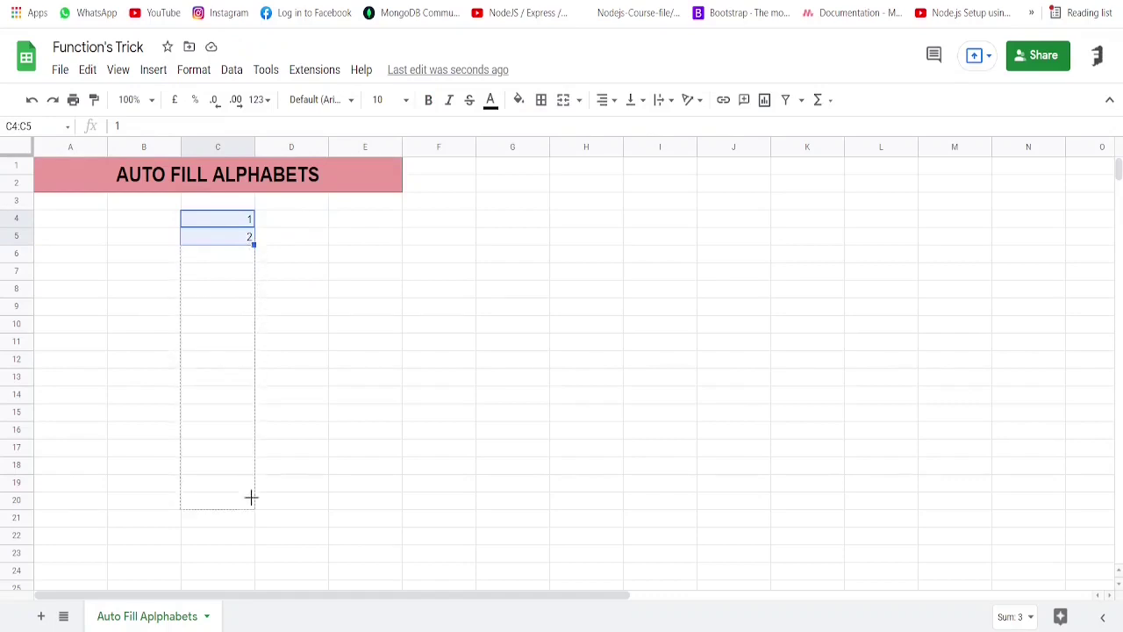
left_click(396, 470)
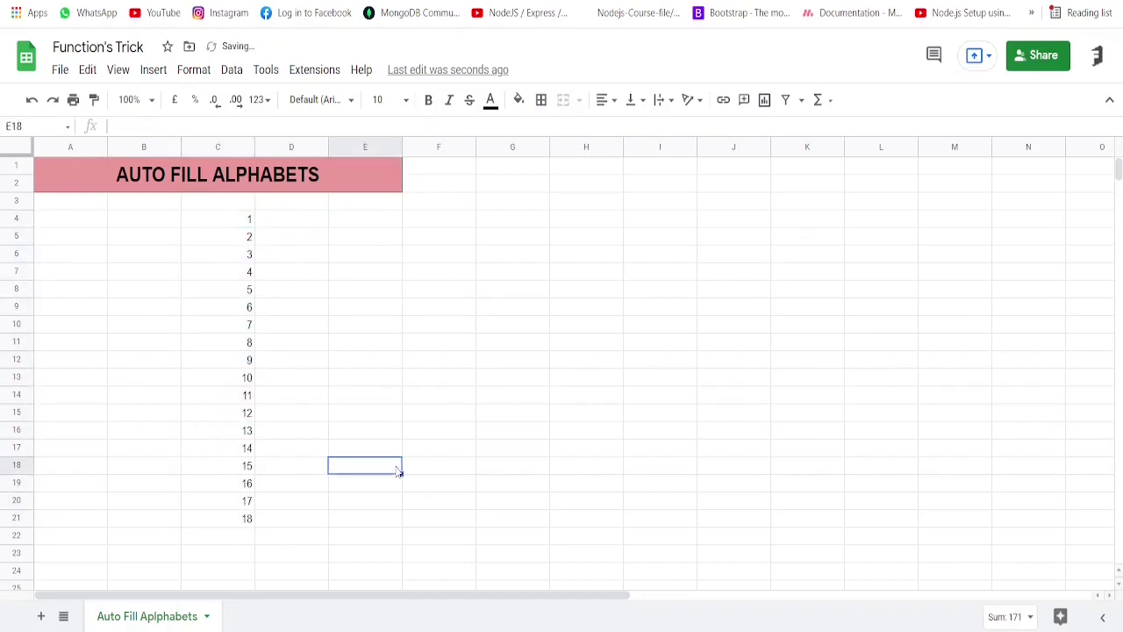
Auto-fill month abbreviations from JAN in D4 down to D21
left_click(314, 223)
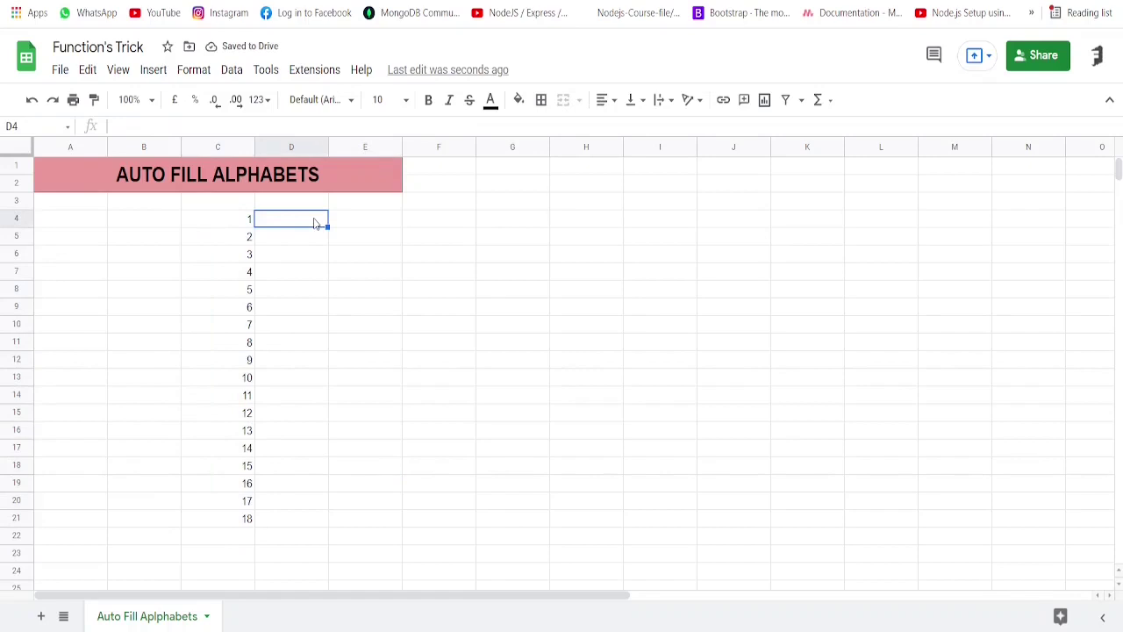
type("JAN")
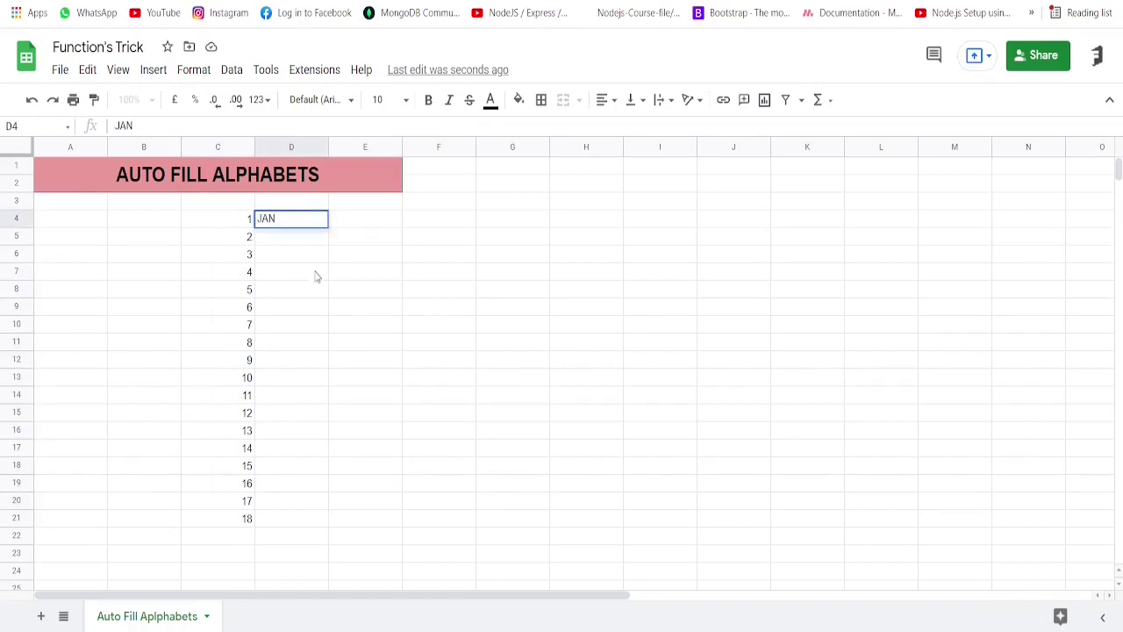
left_click(317, 278)
left_click(318, 224)
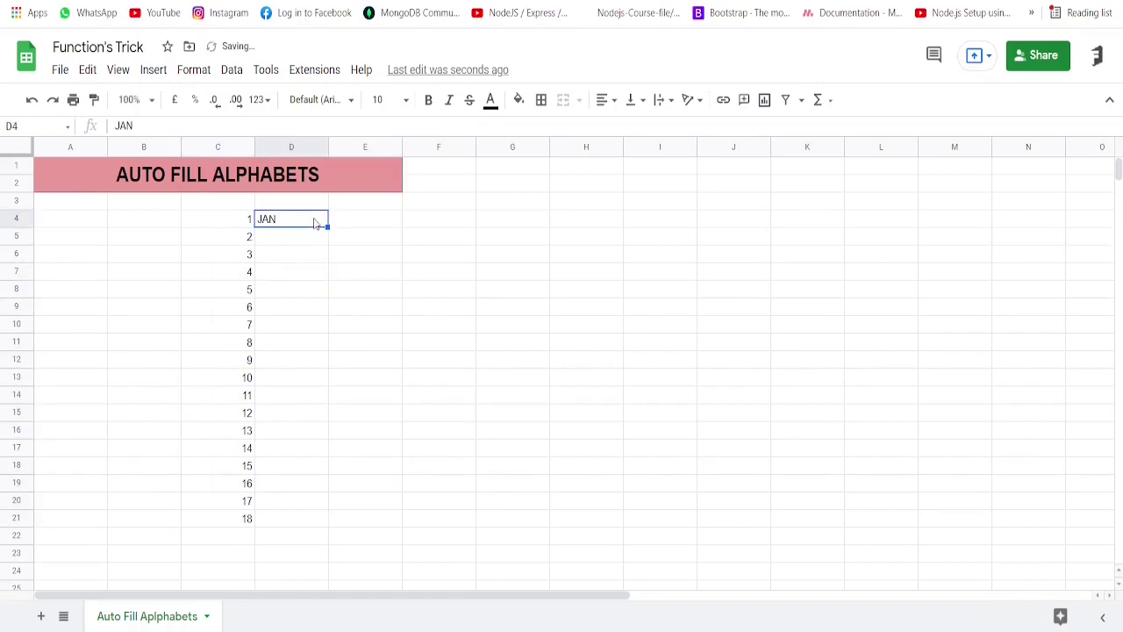
left_click_drag(326, 226, 321, 516)
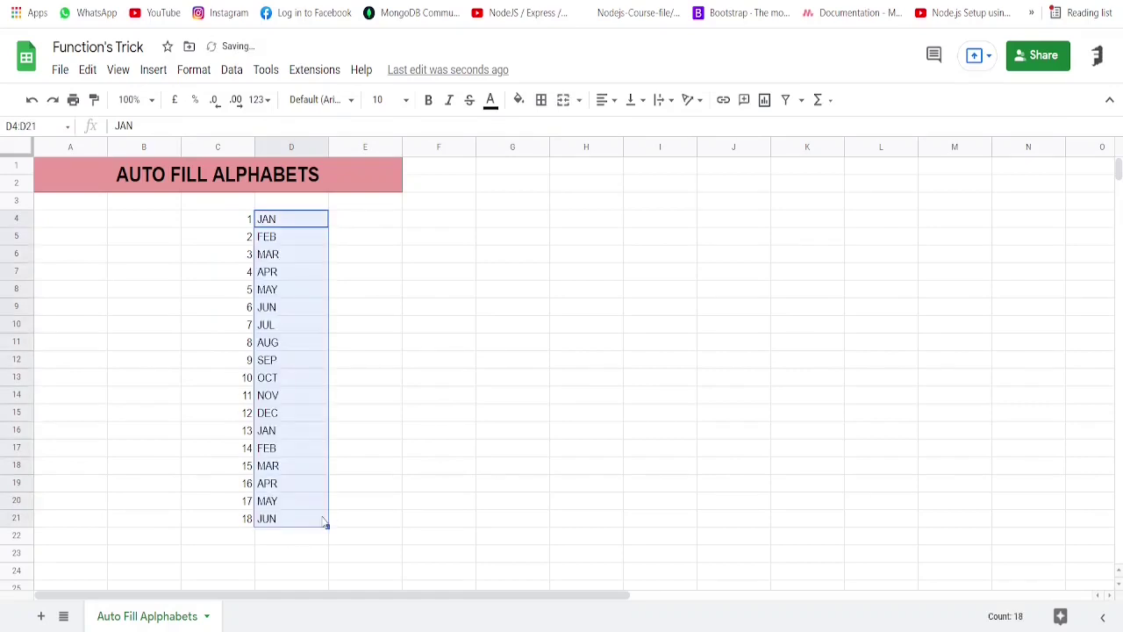
left_click(366, 490)
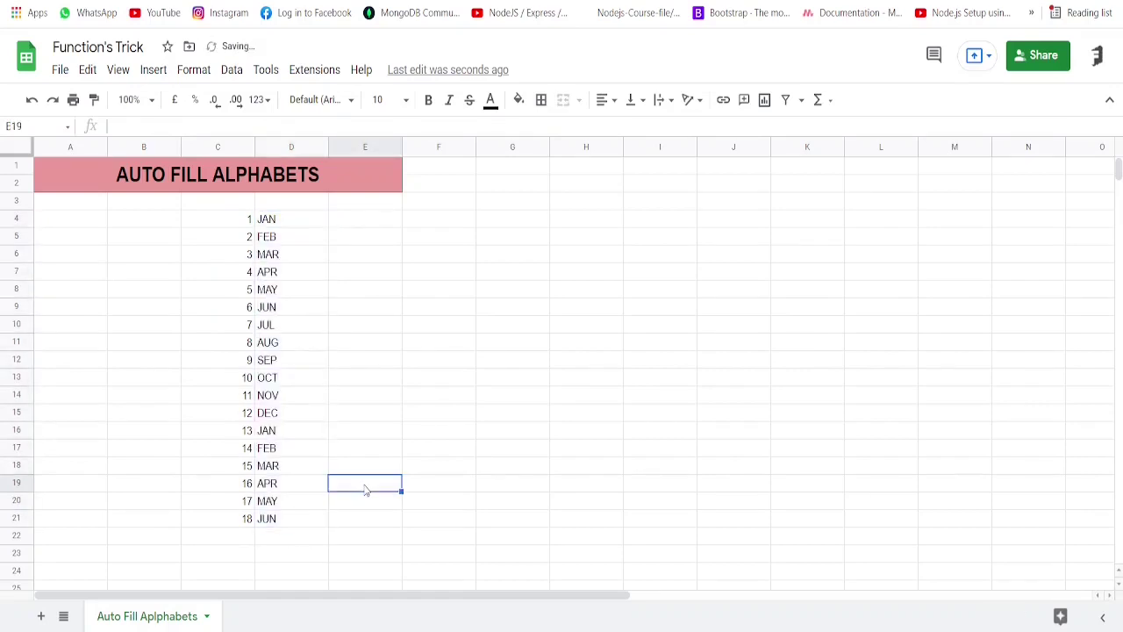
Auto-fill day names from SUN in E4 down to E19
left_click(371, 221)
type("S")
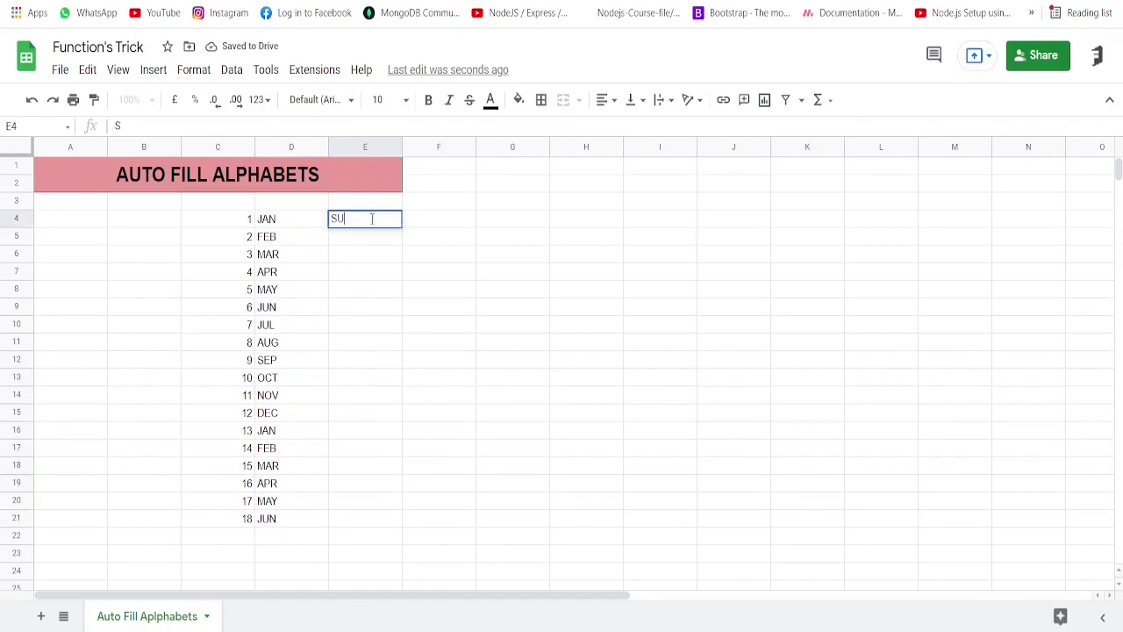
type("U")
type("N")
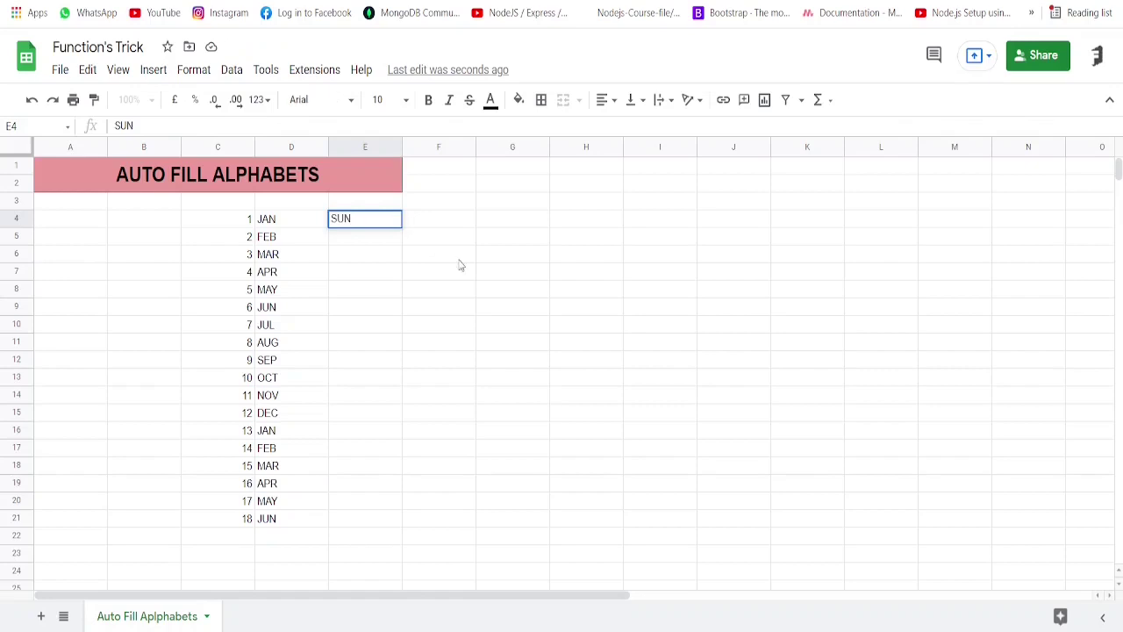
left_click(458, 257)
left_click(394, 224)
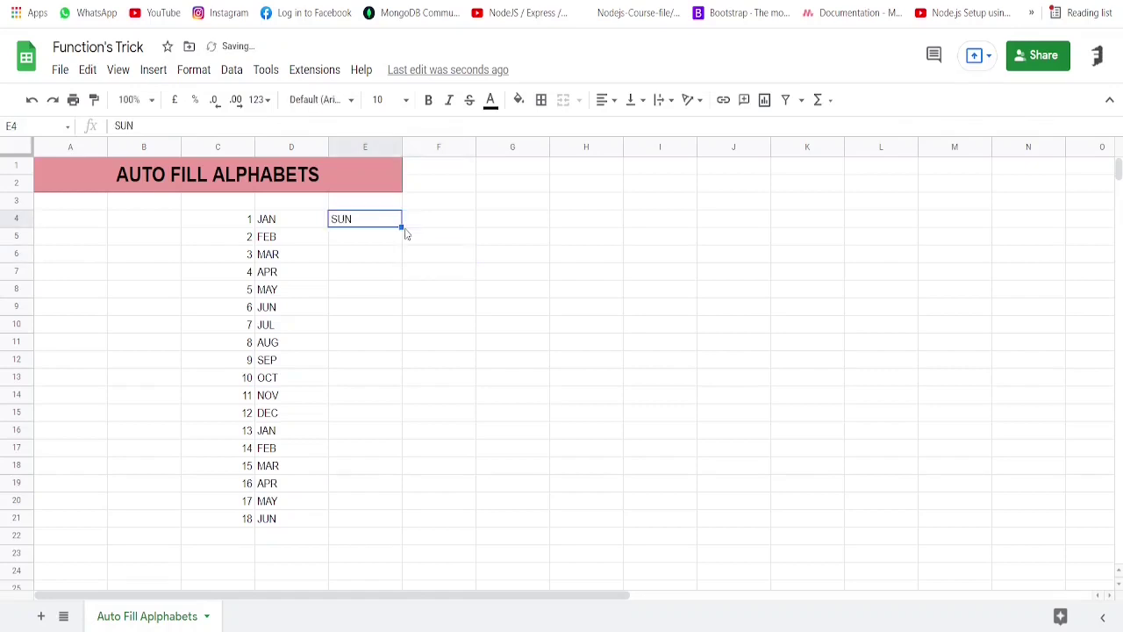
left_click_drag(400, 226, 372, 485)
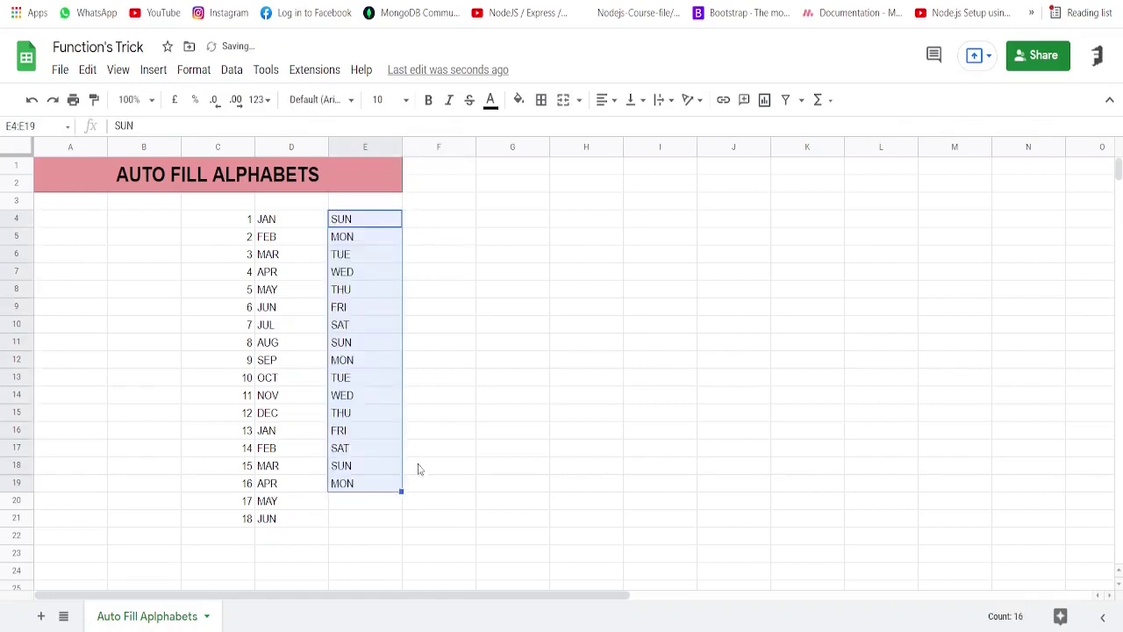
left_click(445, 436)
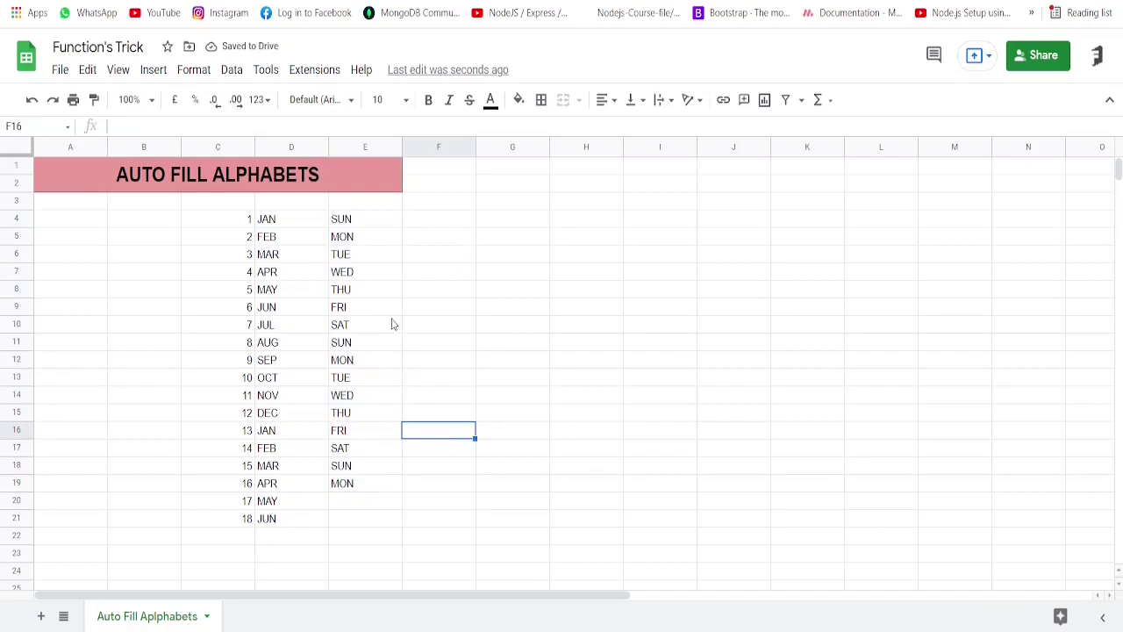
Repeat the letter A from F4 down to F20
left_click(443, 226)
type("A")
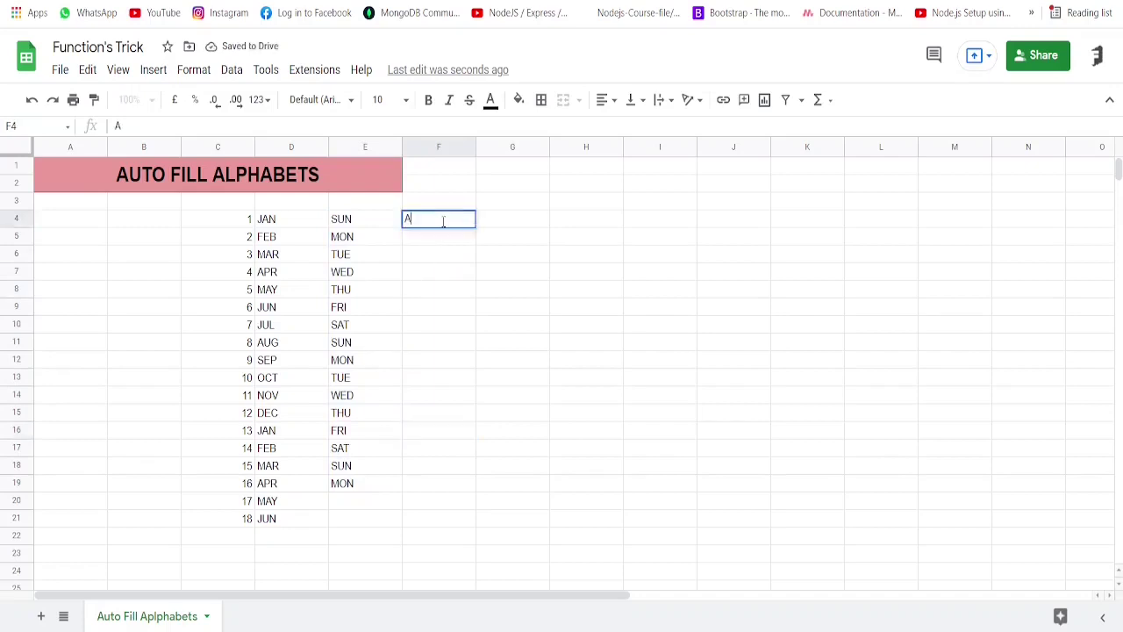
left_click(519, 276)
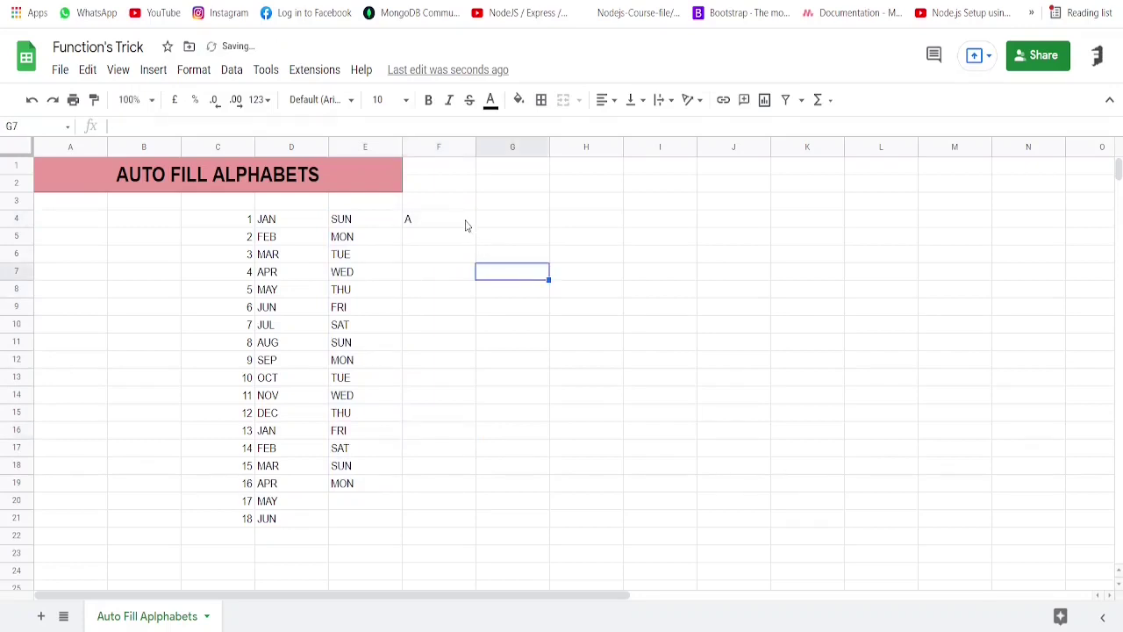
left_click(467, 223)
left_click_drag(472, 227, 443, 505)
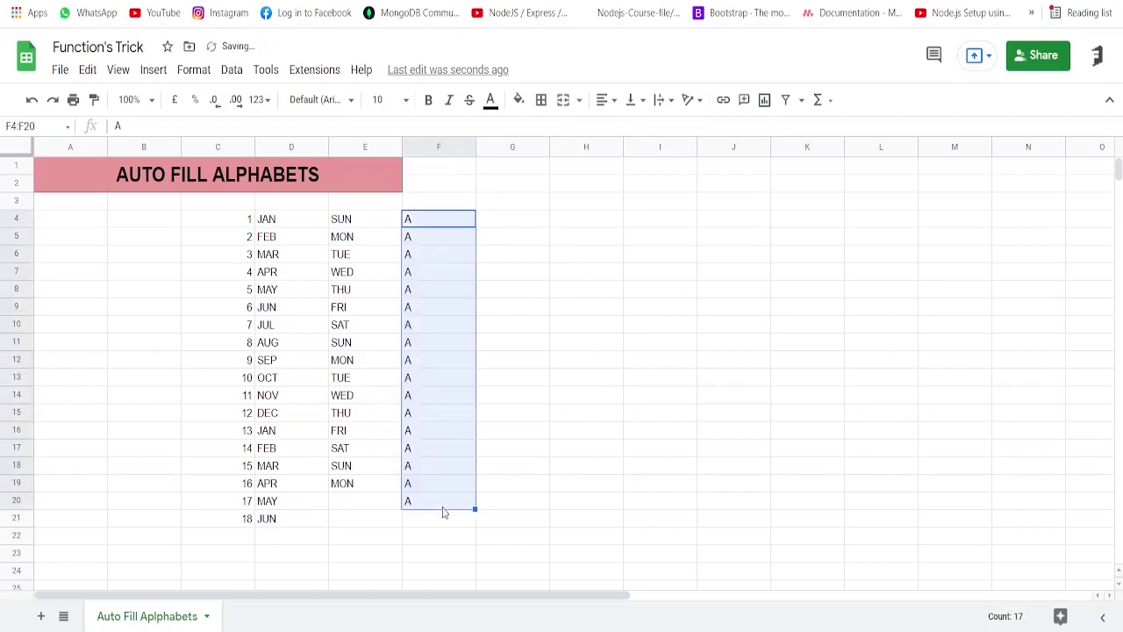
left_click(554, 420)
Enter A and B in G4:G5 and extend the alternating pattern down to G20
left_click(501, 225)
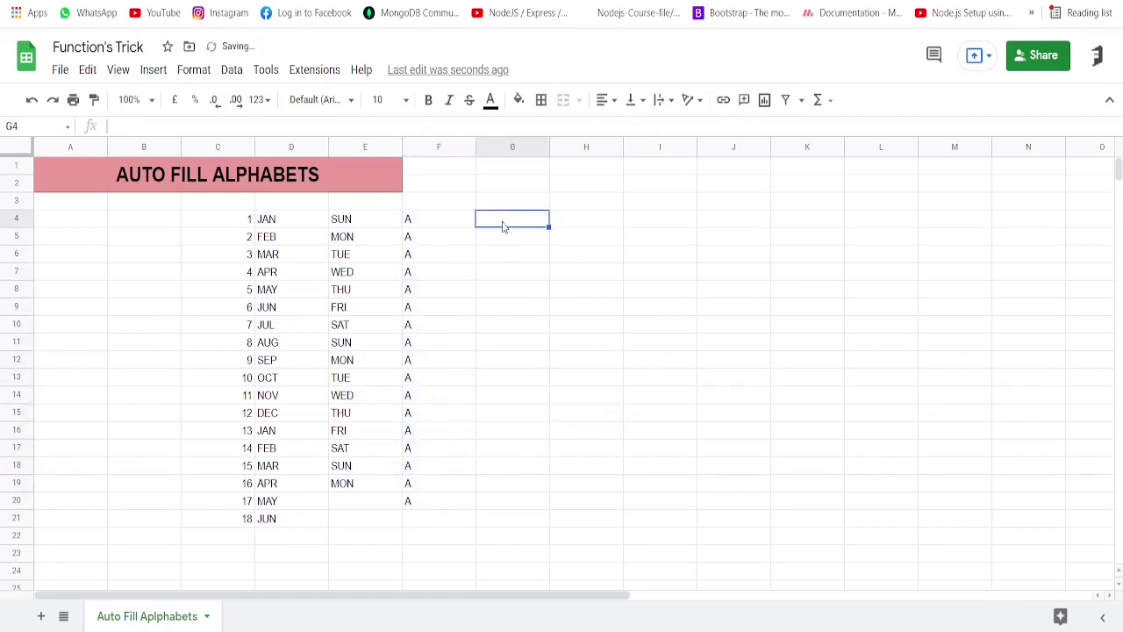
type("A")
key("Return")
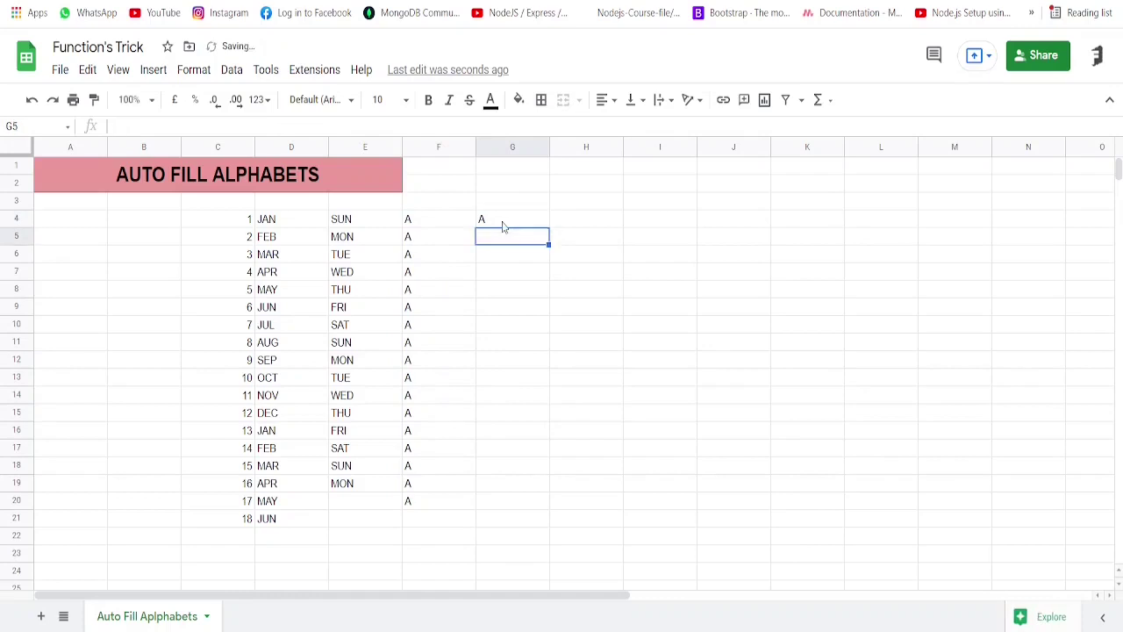
type("B")
key("Return")
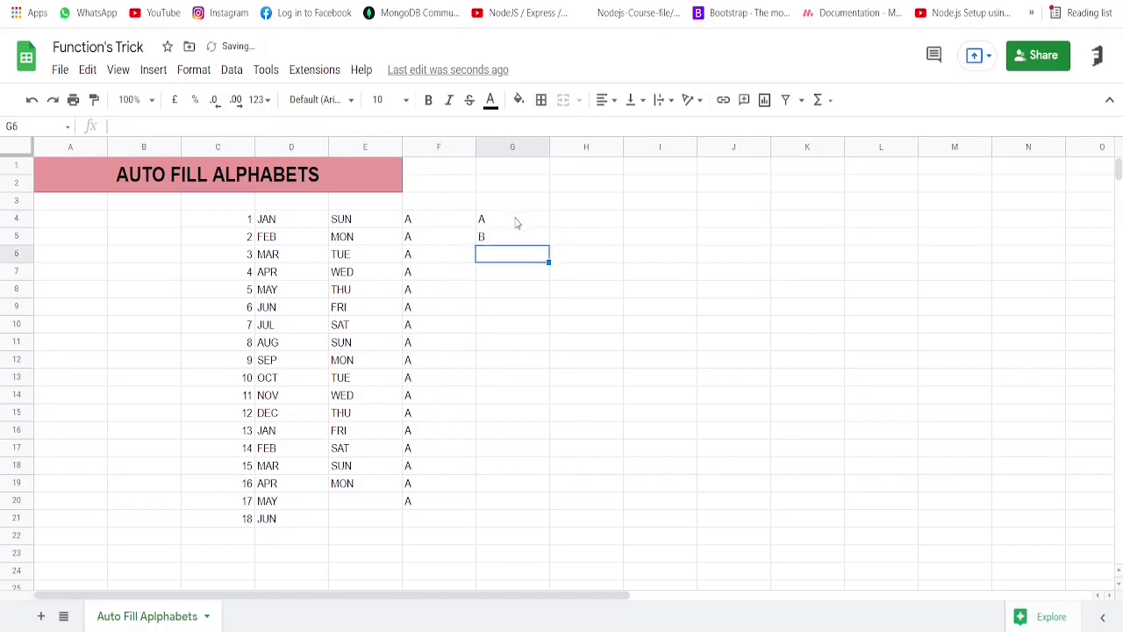
left_click(516, 223)
left_click_drag(515, 223, 537, 504)
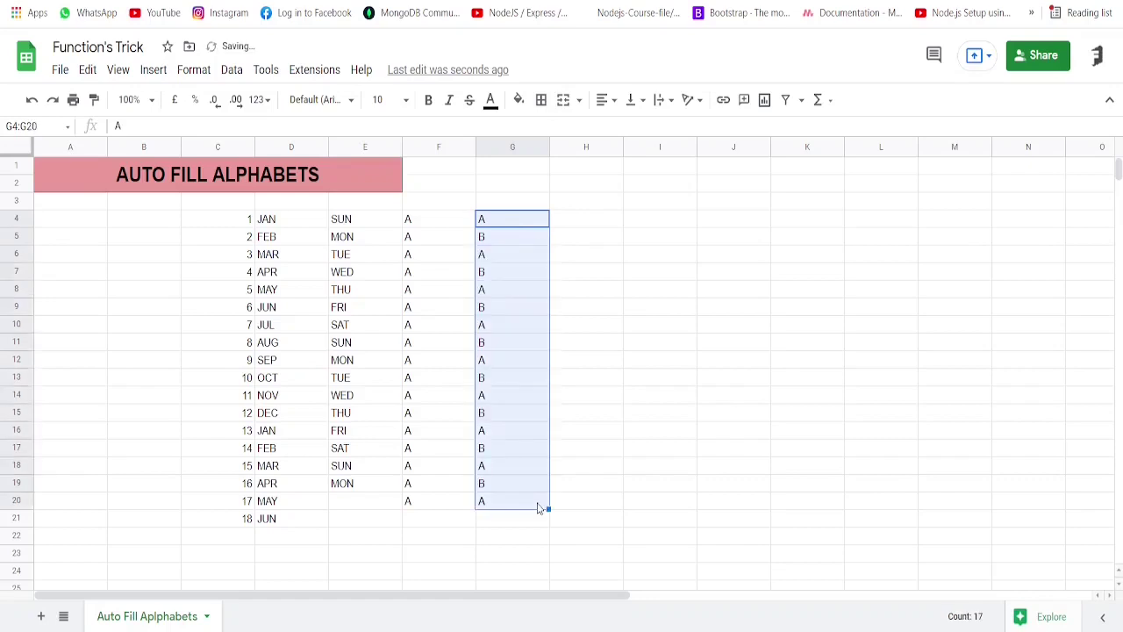
left_click(612, 446)
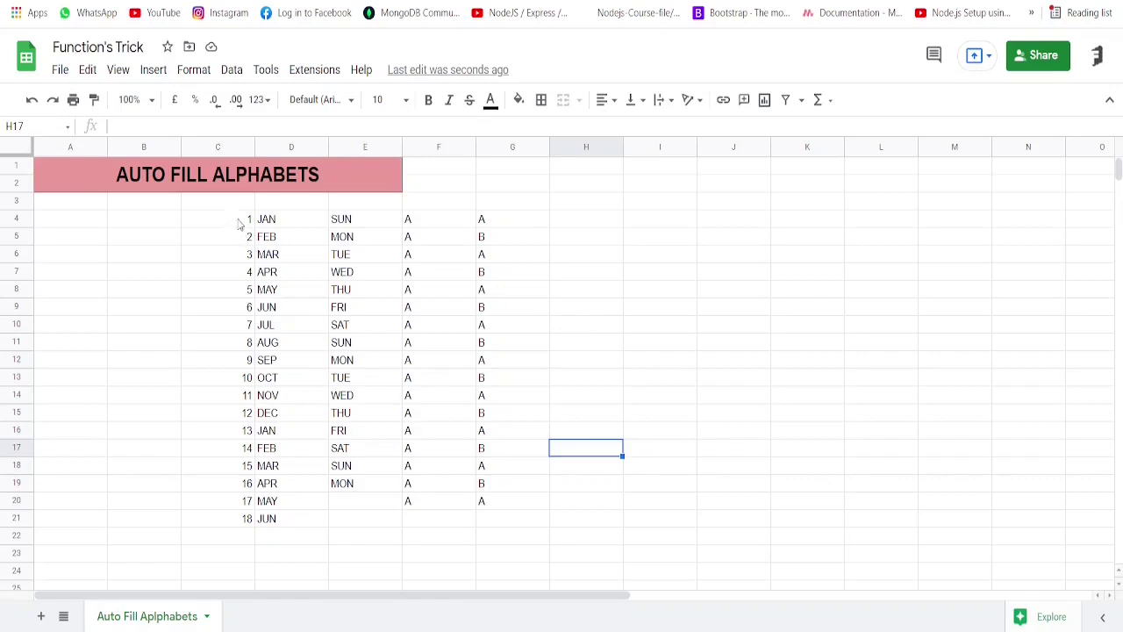
Clear all example series from C4:G21 and begin a =CHAR formula in C4
mouse_move(238, 221)
left_mouse_down()
mouse_move(443, 349)
mouse_move(497, 522)
left_mouse_up()
key("Delete")
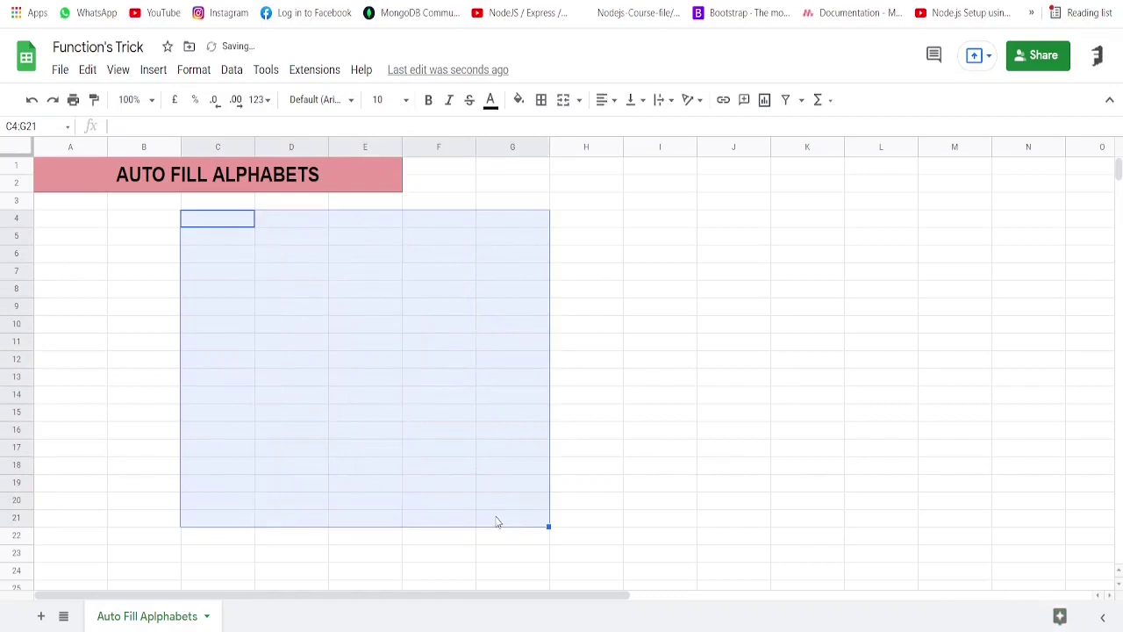
left_click(641, 437)
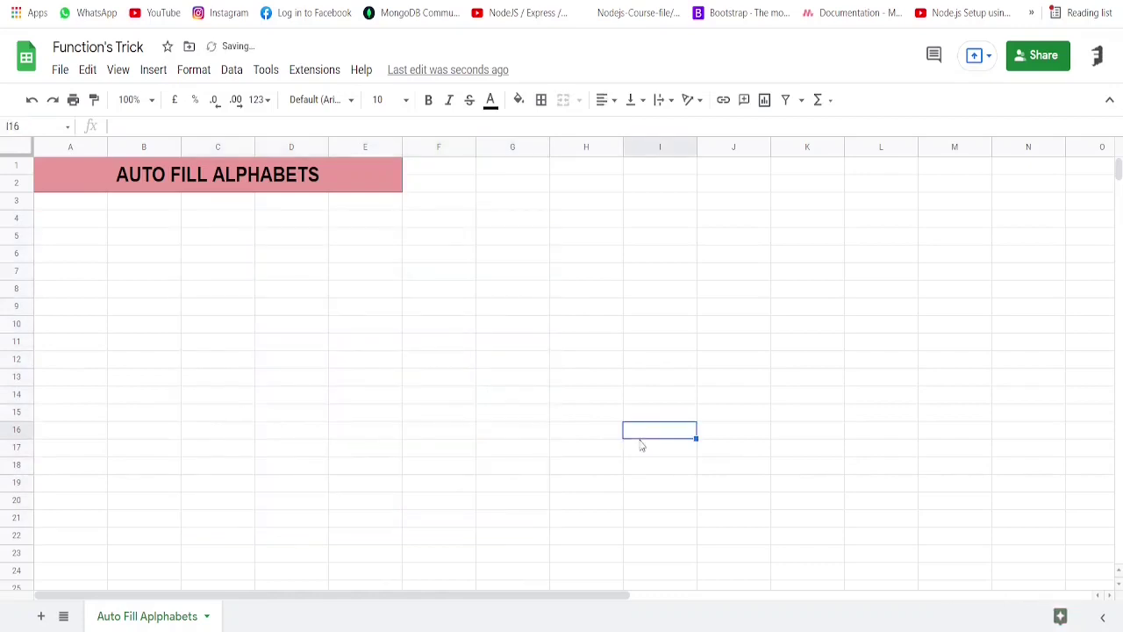
left_click(225, 224)
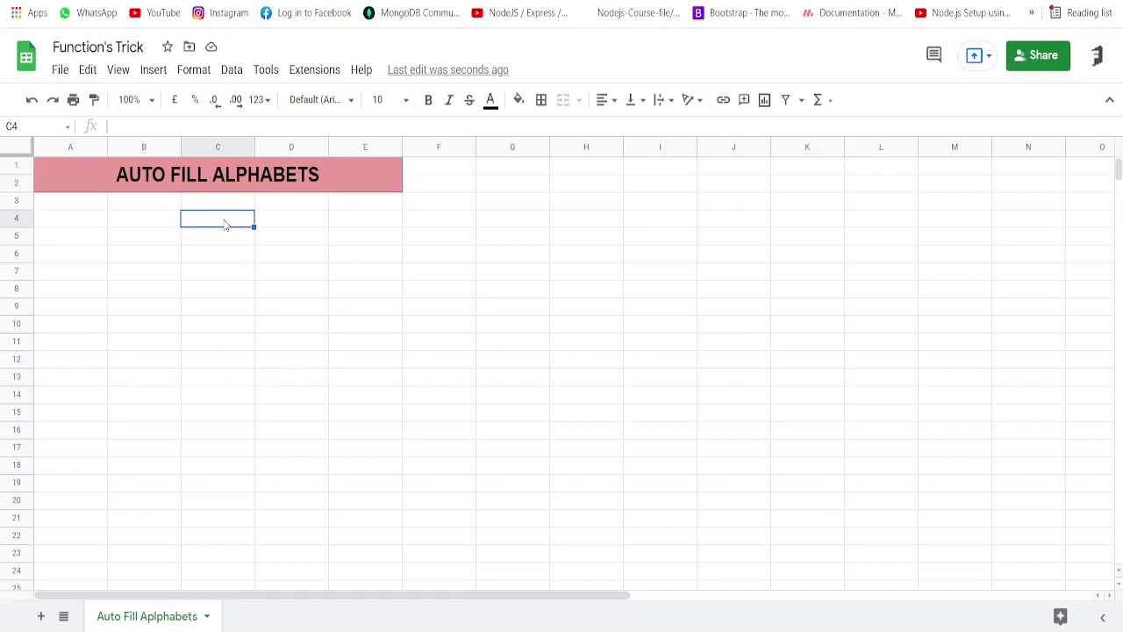
type("=")
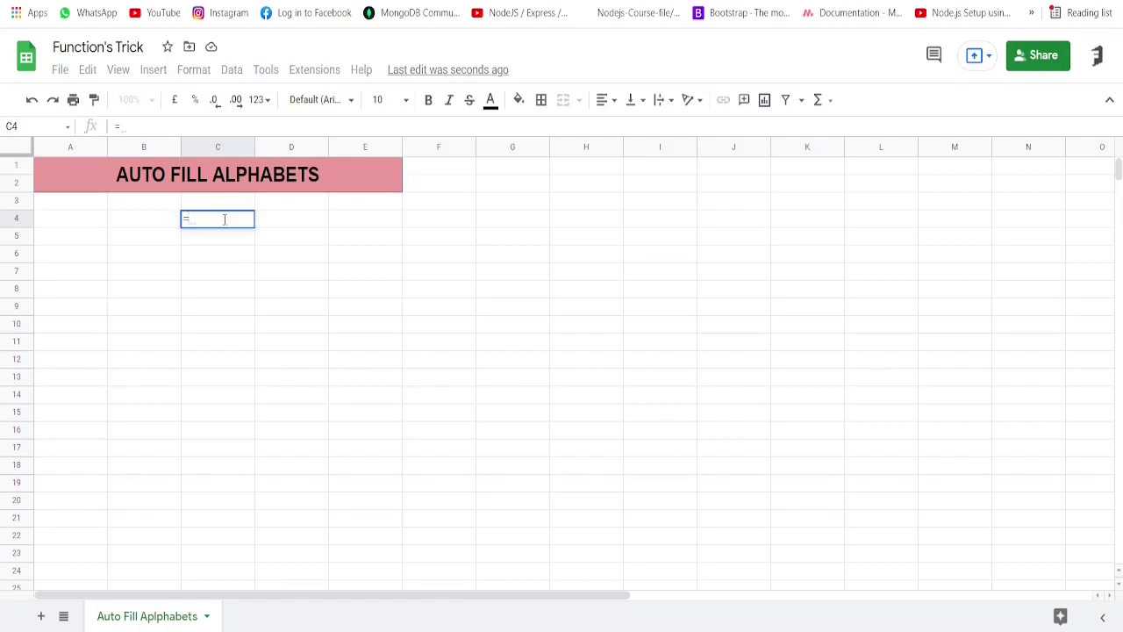
type("cha")
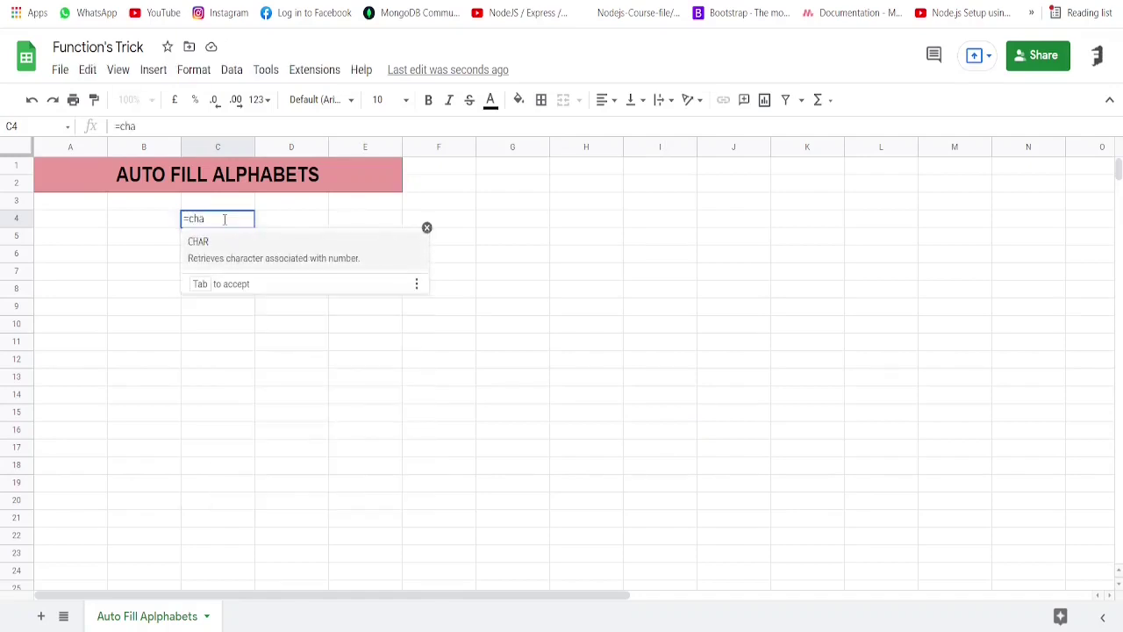
type("r")
Complete the formula =CHAR(ROW(A65)) in C4 so it displays A
key("Tab")
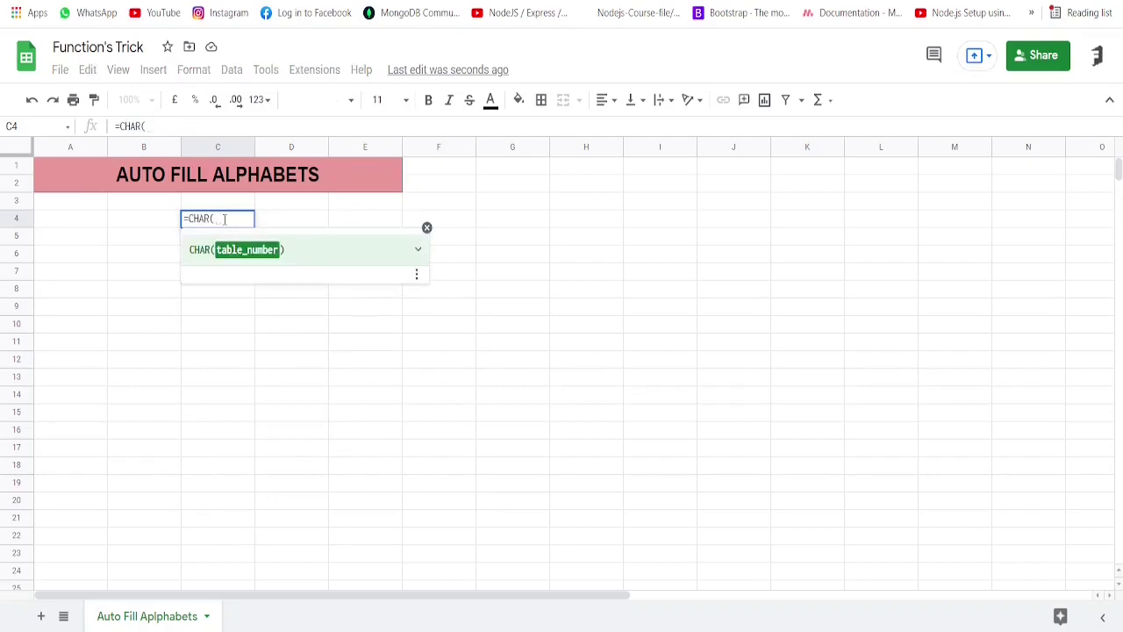
type("r")
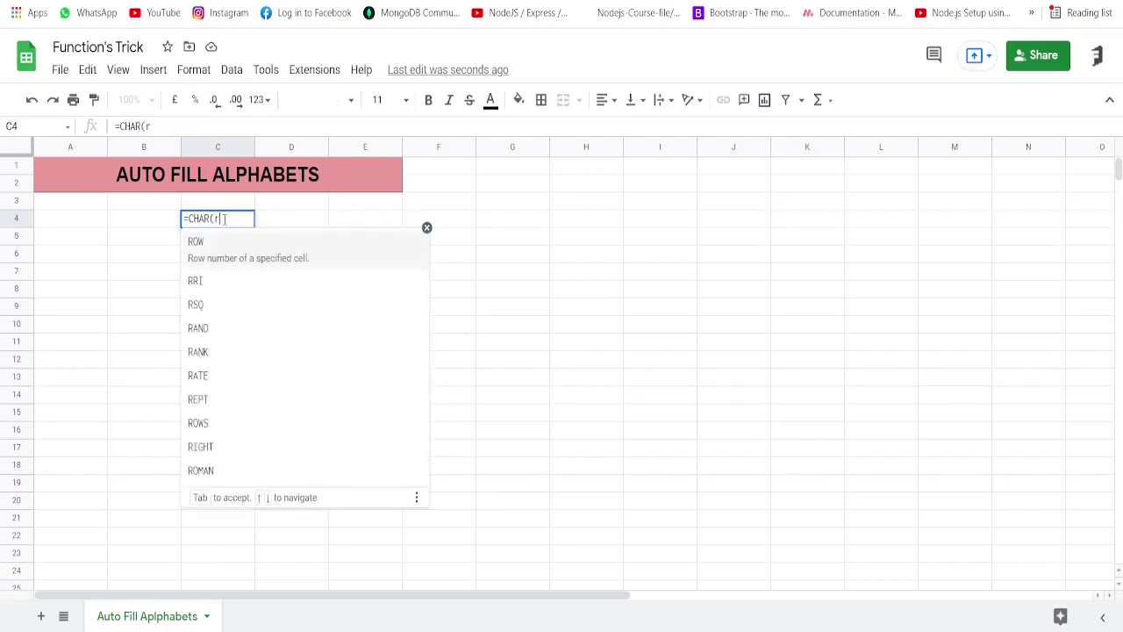
type("ow")
key("Tab")
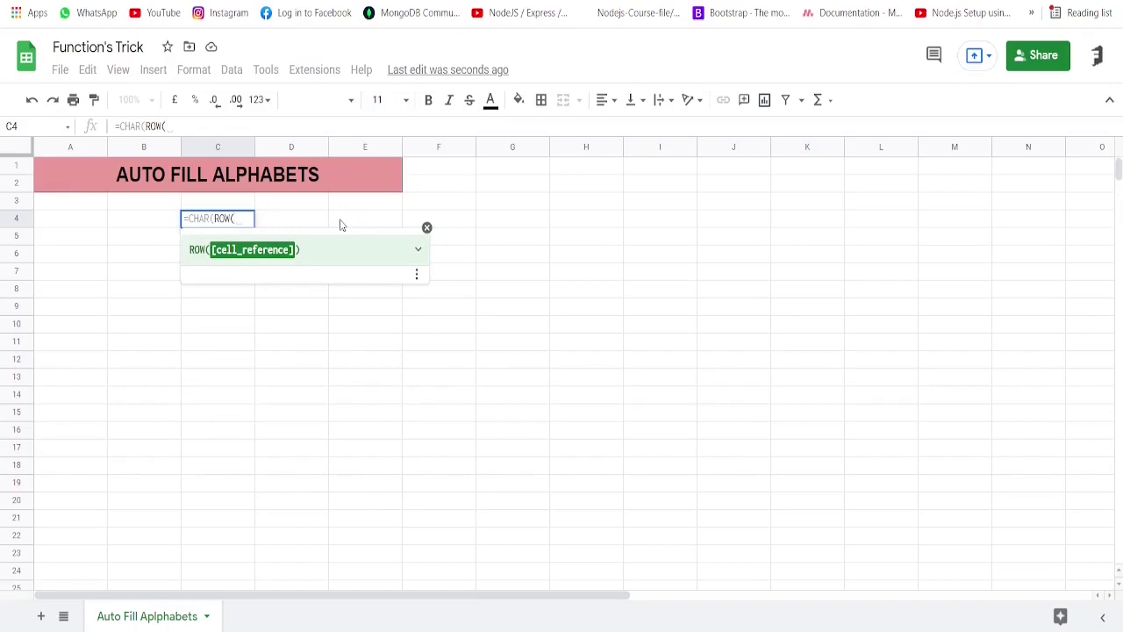
type("A65")
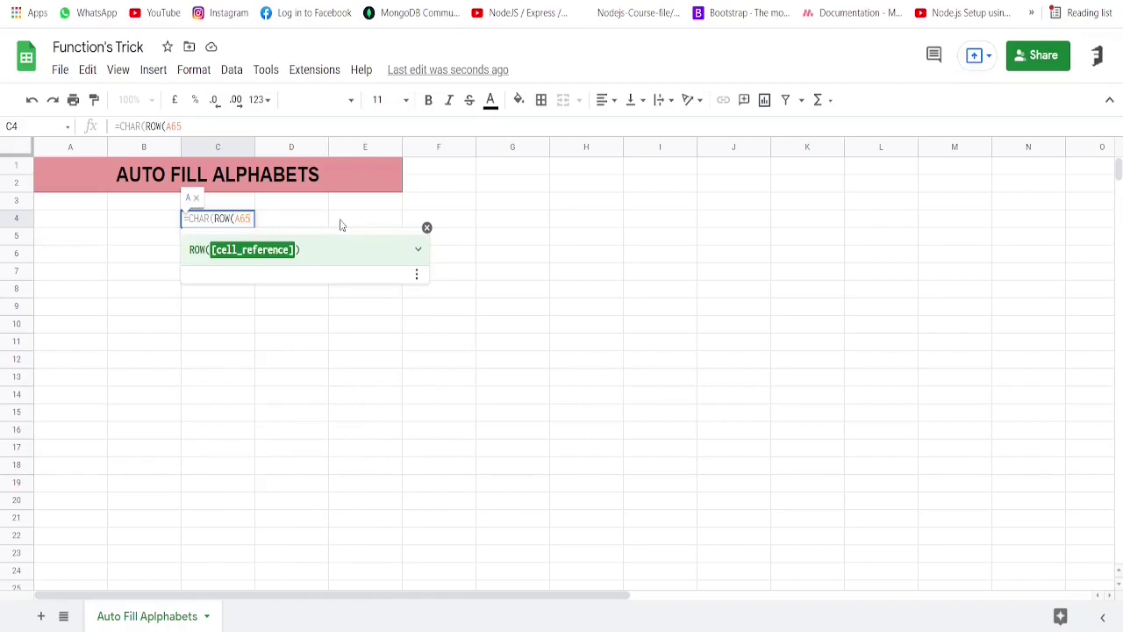
type(")")
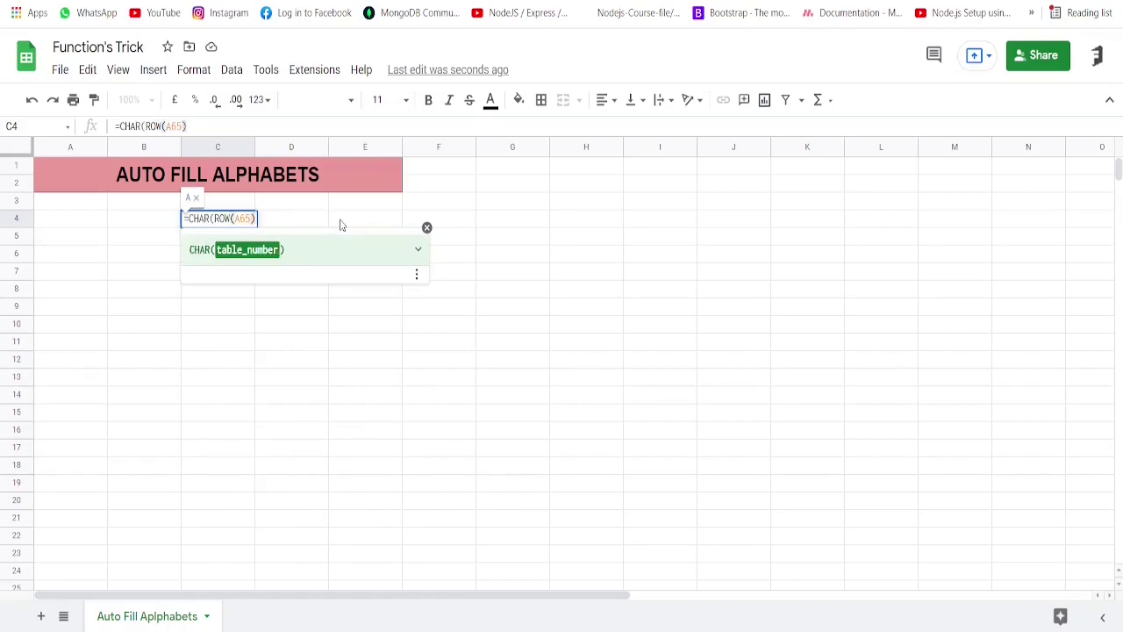
type(")")
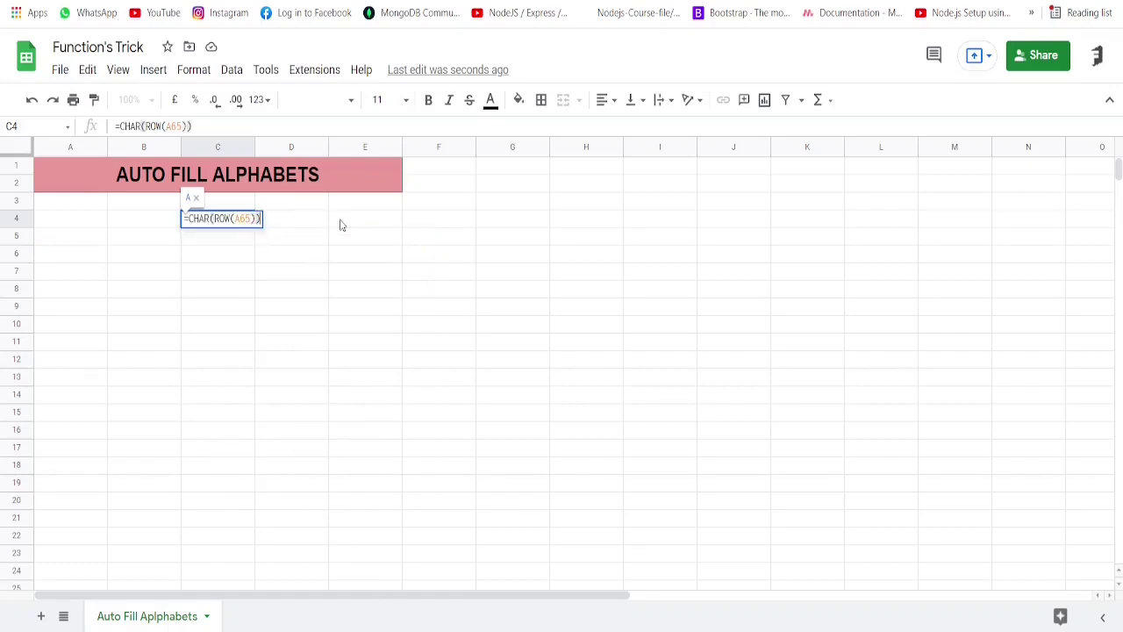
key("Return")
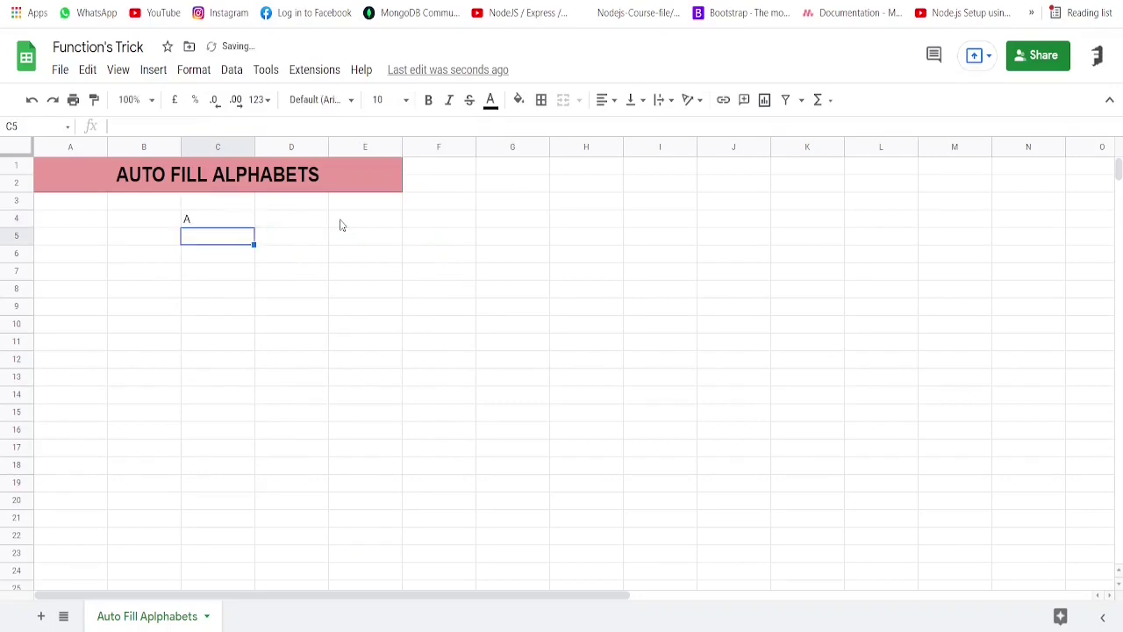
Copy the C4 formula down column C to list capital letters A through U
left_click(235, 225)
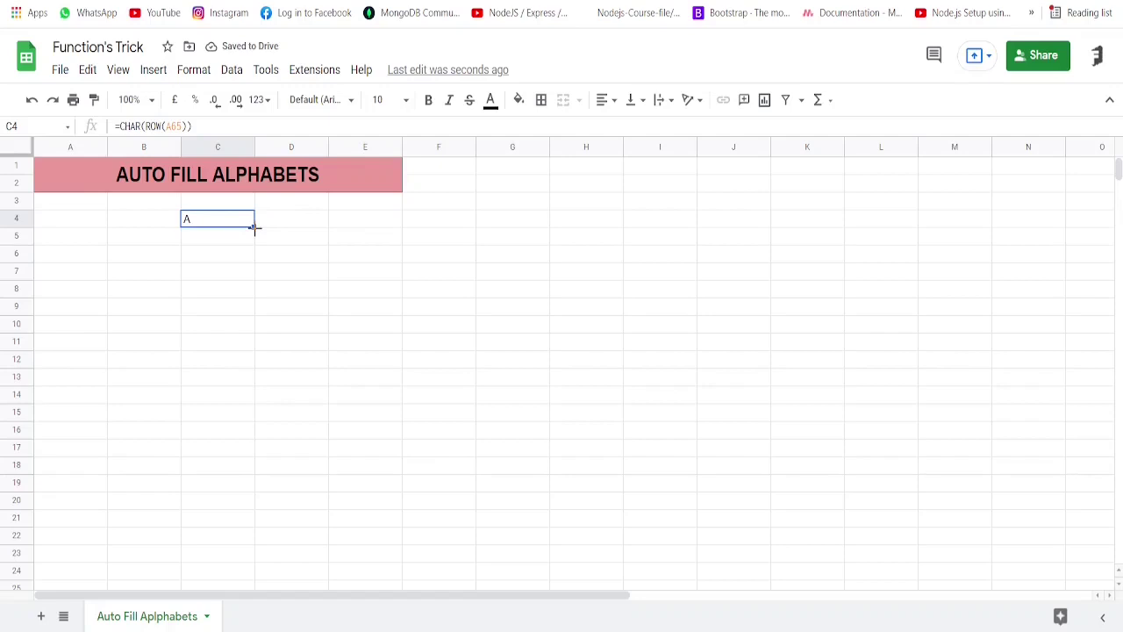
left_click_drag(254, 227, 255, 523)
left_click(369, 455)
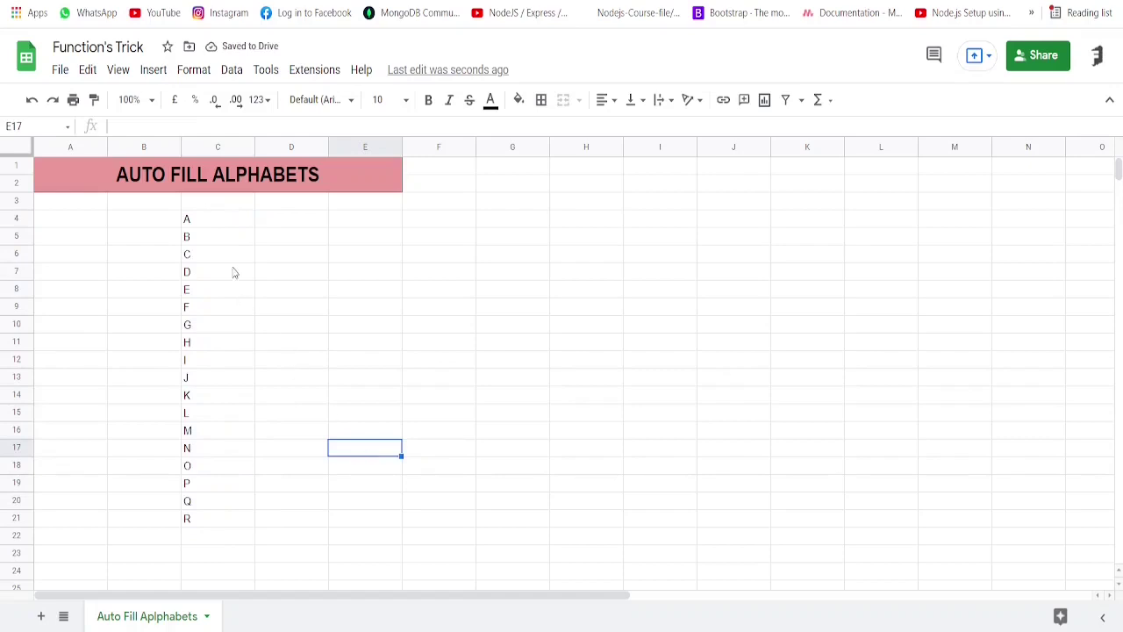
left_click(233, 230)
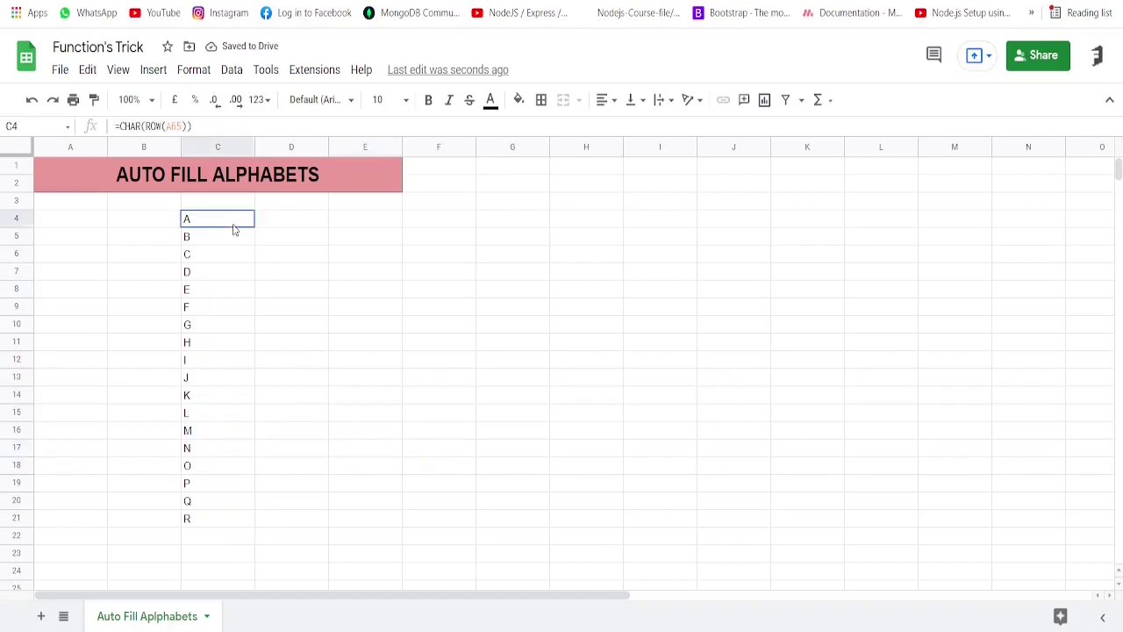
left_click(295, 225)
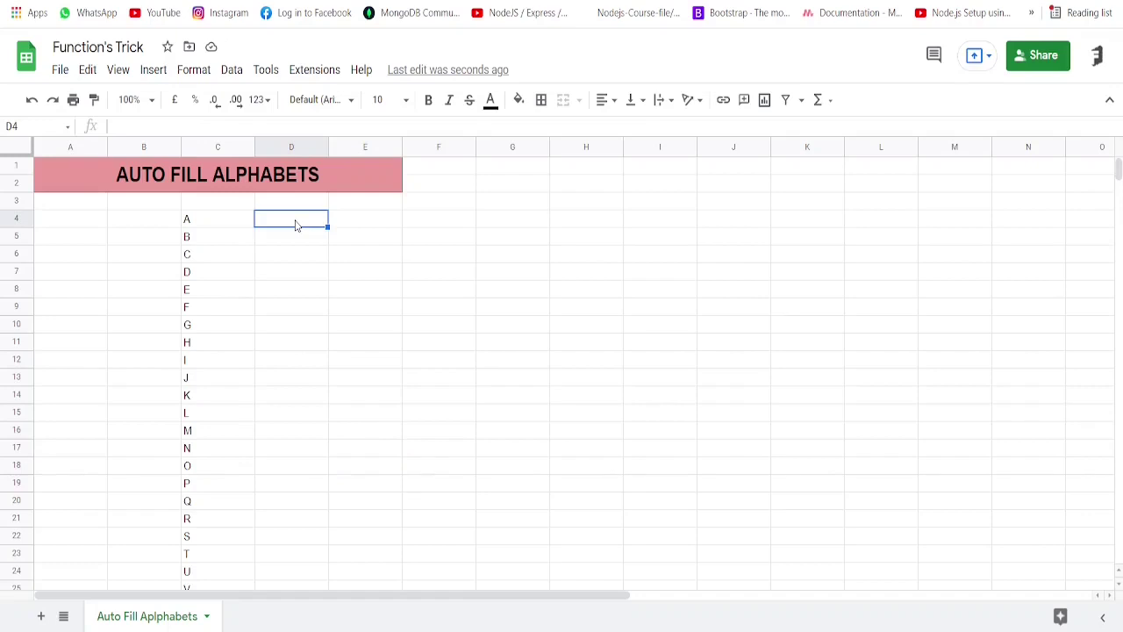
Enter =CHAR(ROW(A97)) in D4 to display a lowercase a
type("=")
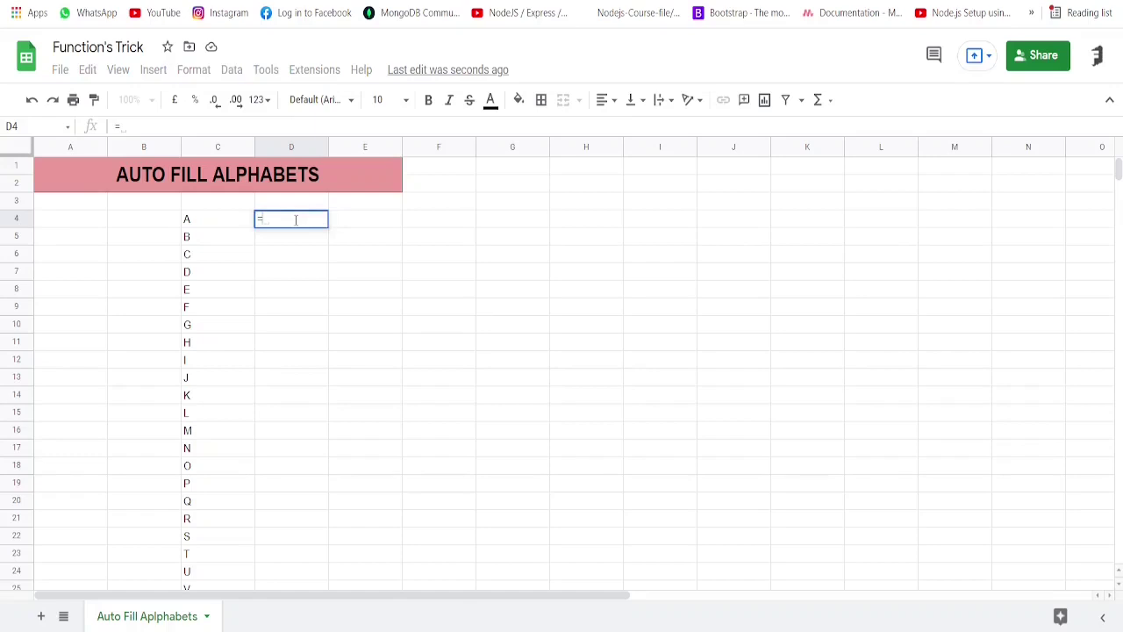
type("char")
key("Tab")
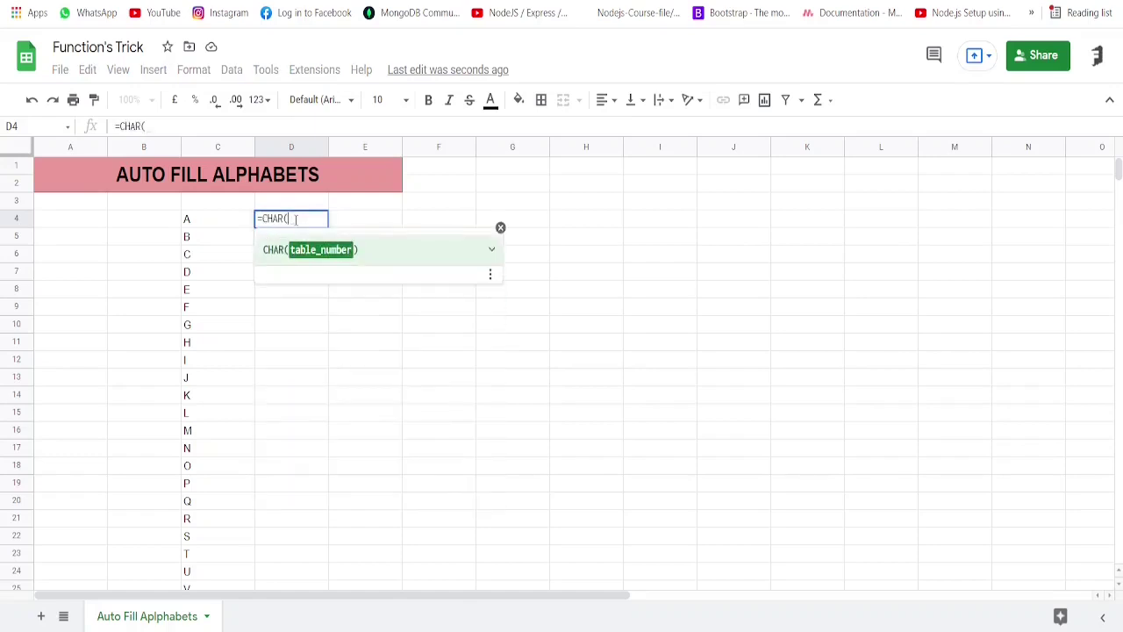
type("row")
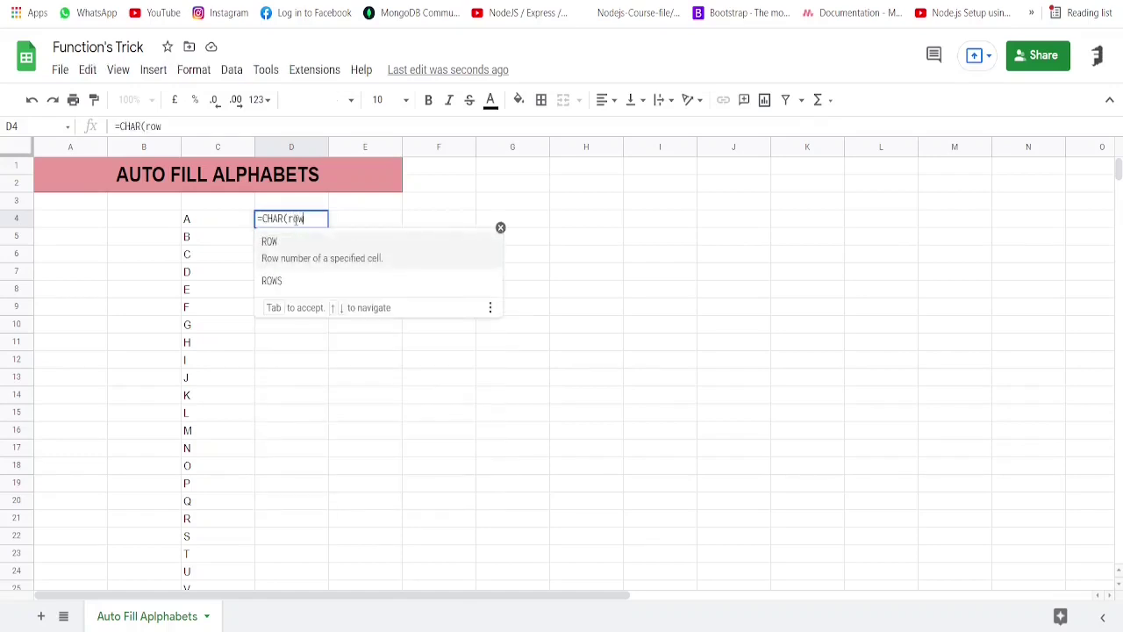
key("Tab")
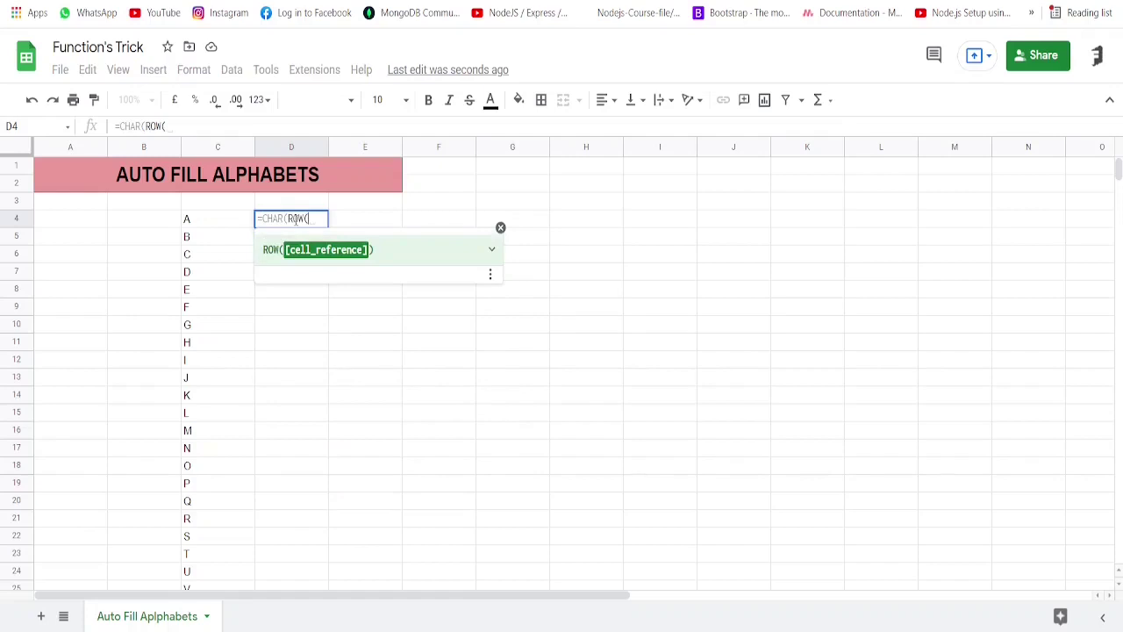
type("A97")
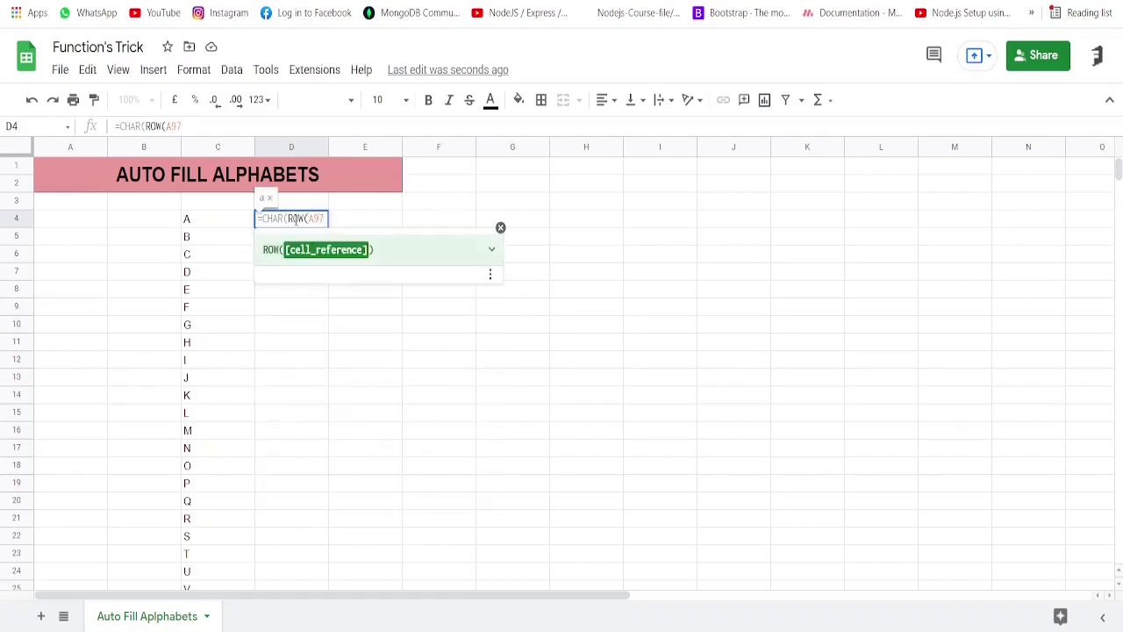
type("))")
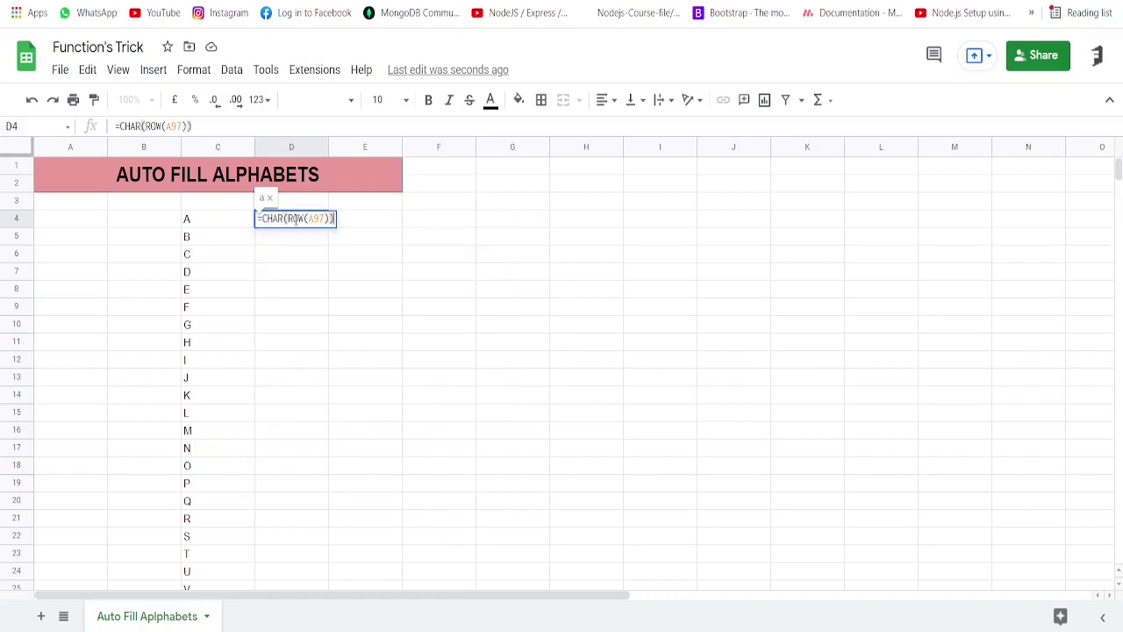
key("Return")
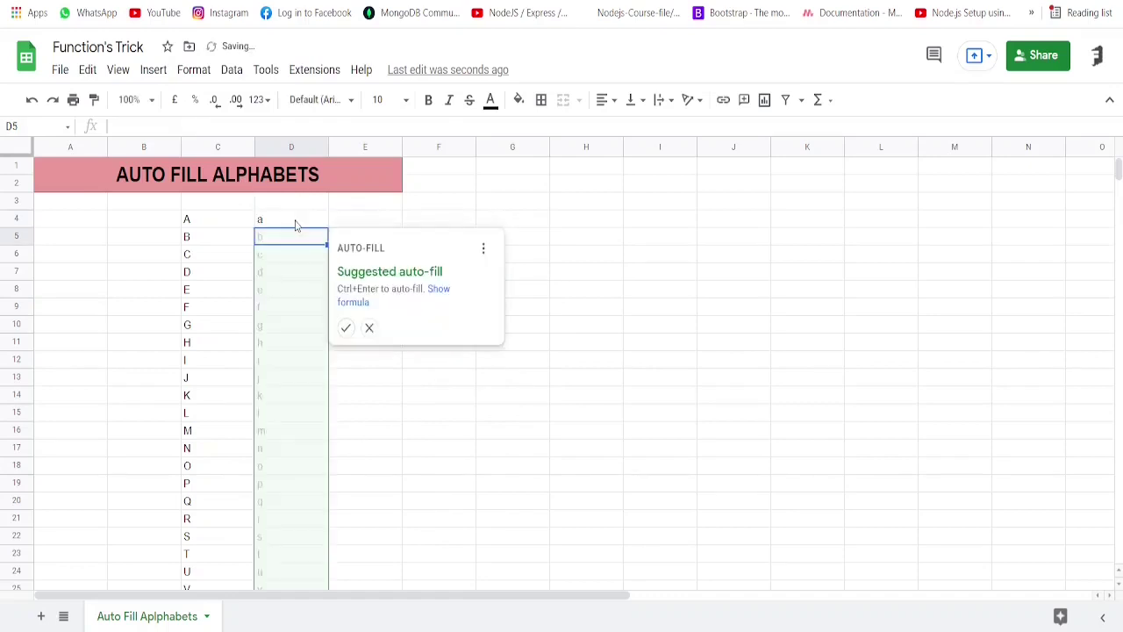
Copy the D4 formula down column D for lowercase letters, then return to C4
left_click(369, 328)
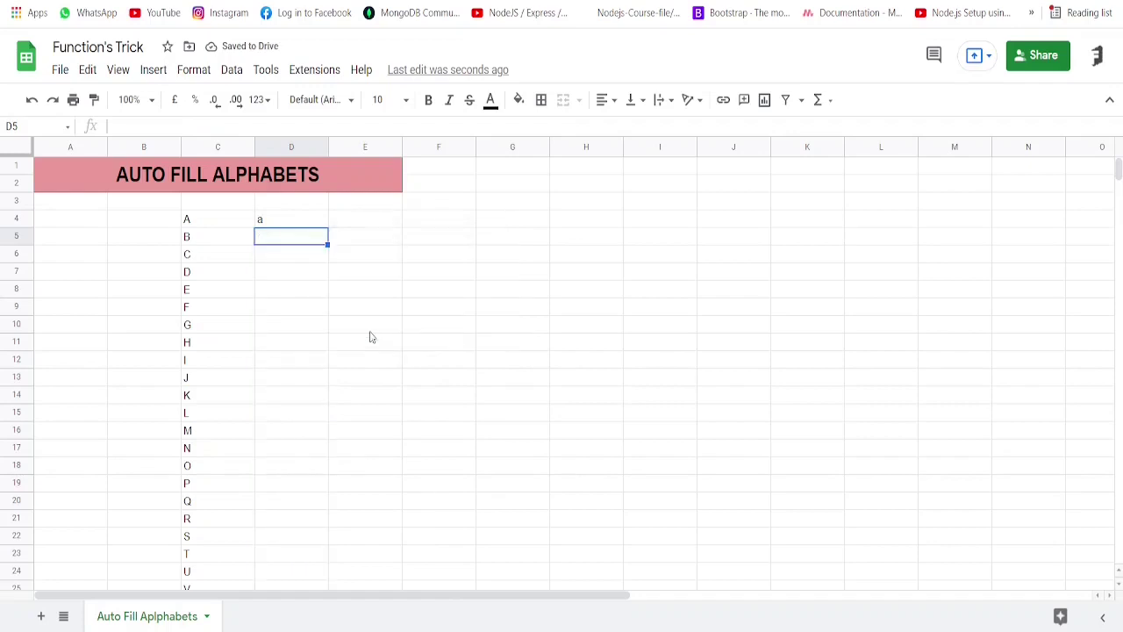
left_click(309, 221)
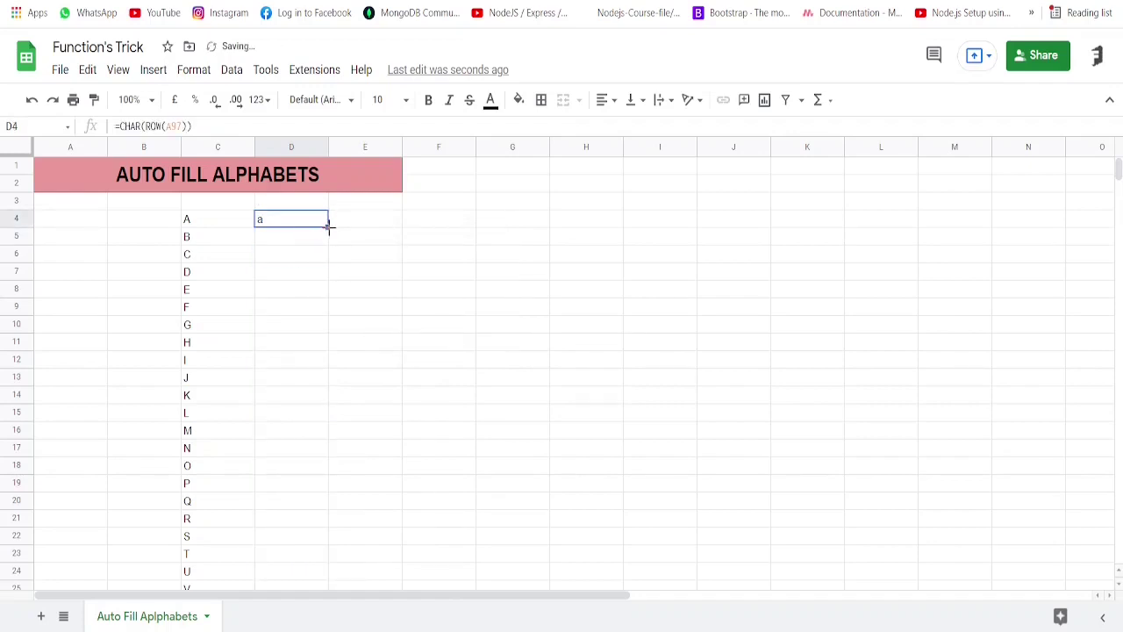
left_click_drag(328, 226, 312, 588)
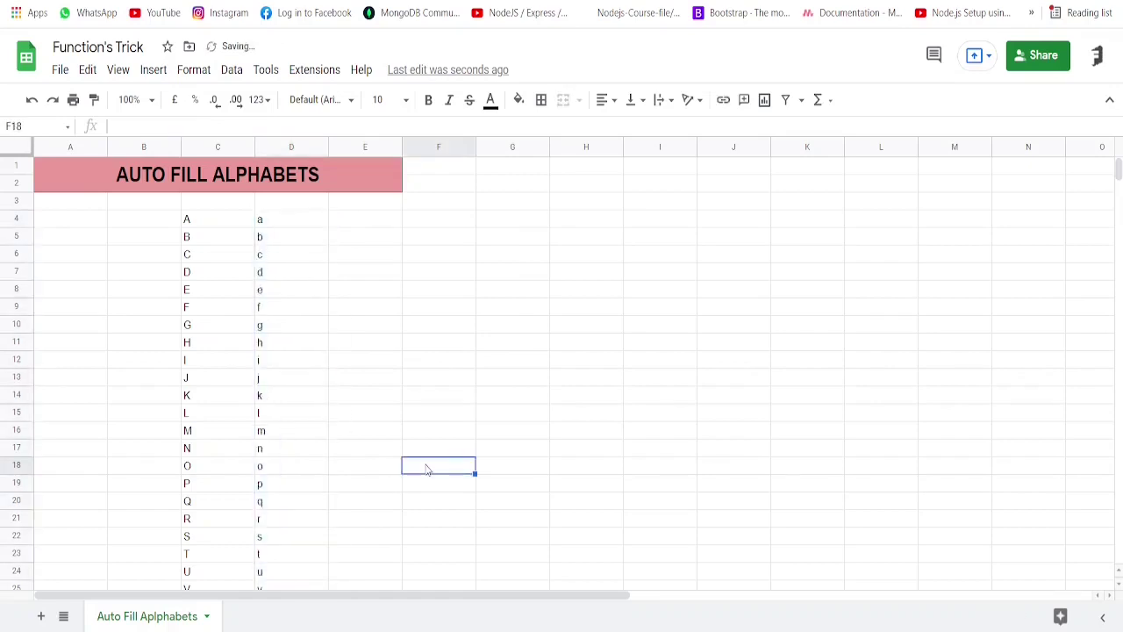
key("ctrl+Up")
key("Down")
key("Down")
key("Down")
key("Left")
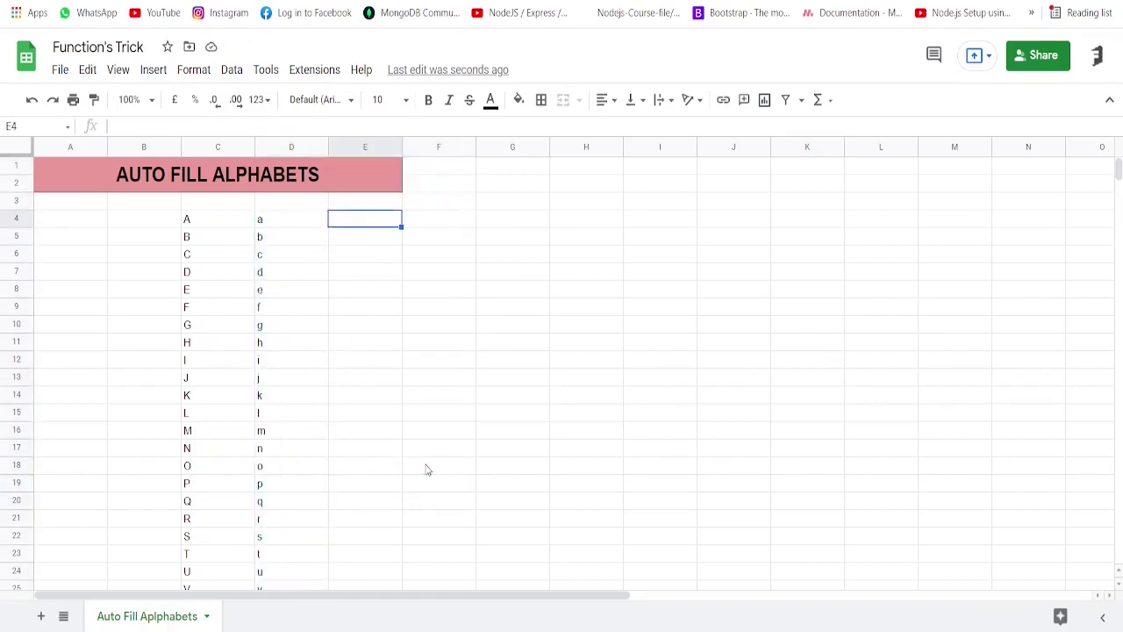
key("Left")
key("Left")
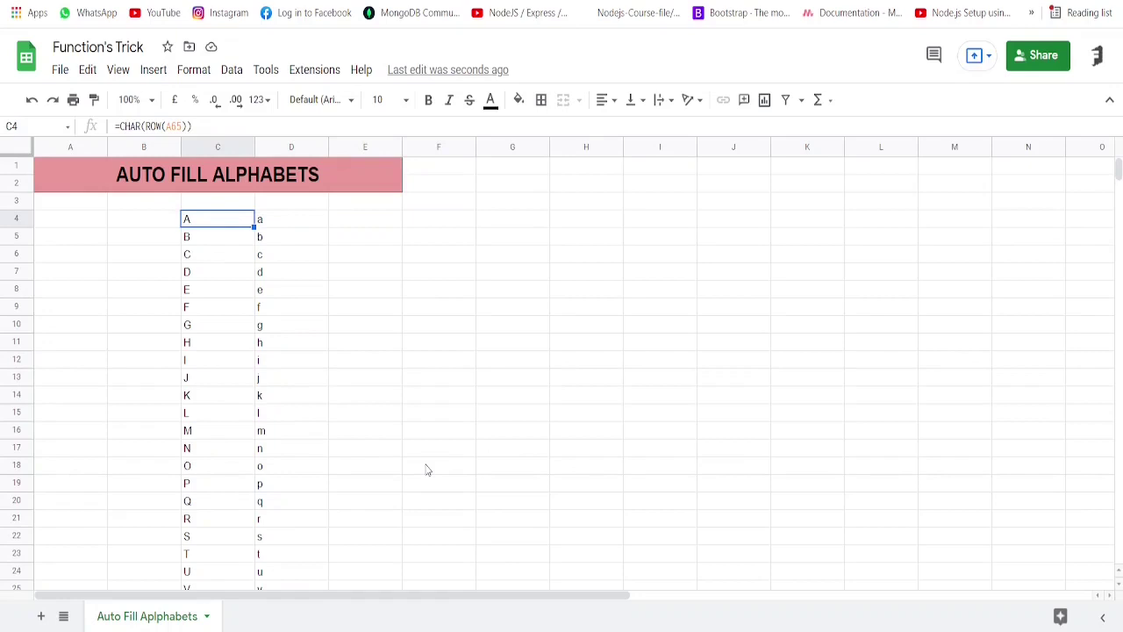
key("Right")
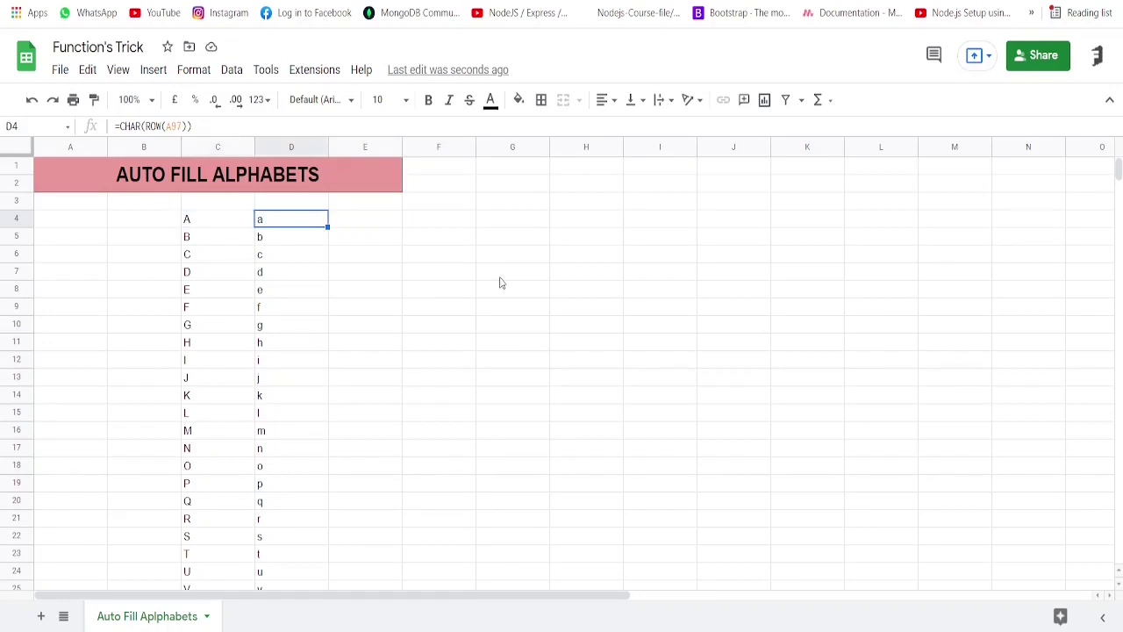